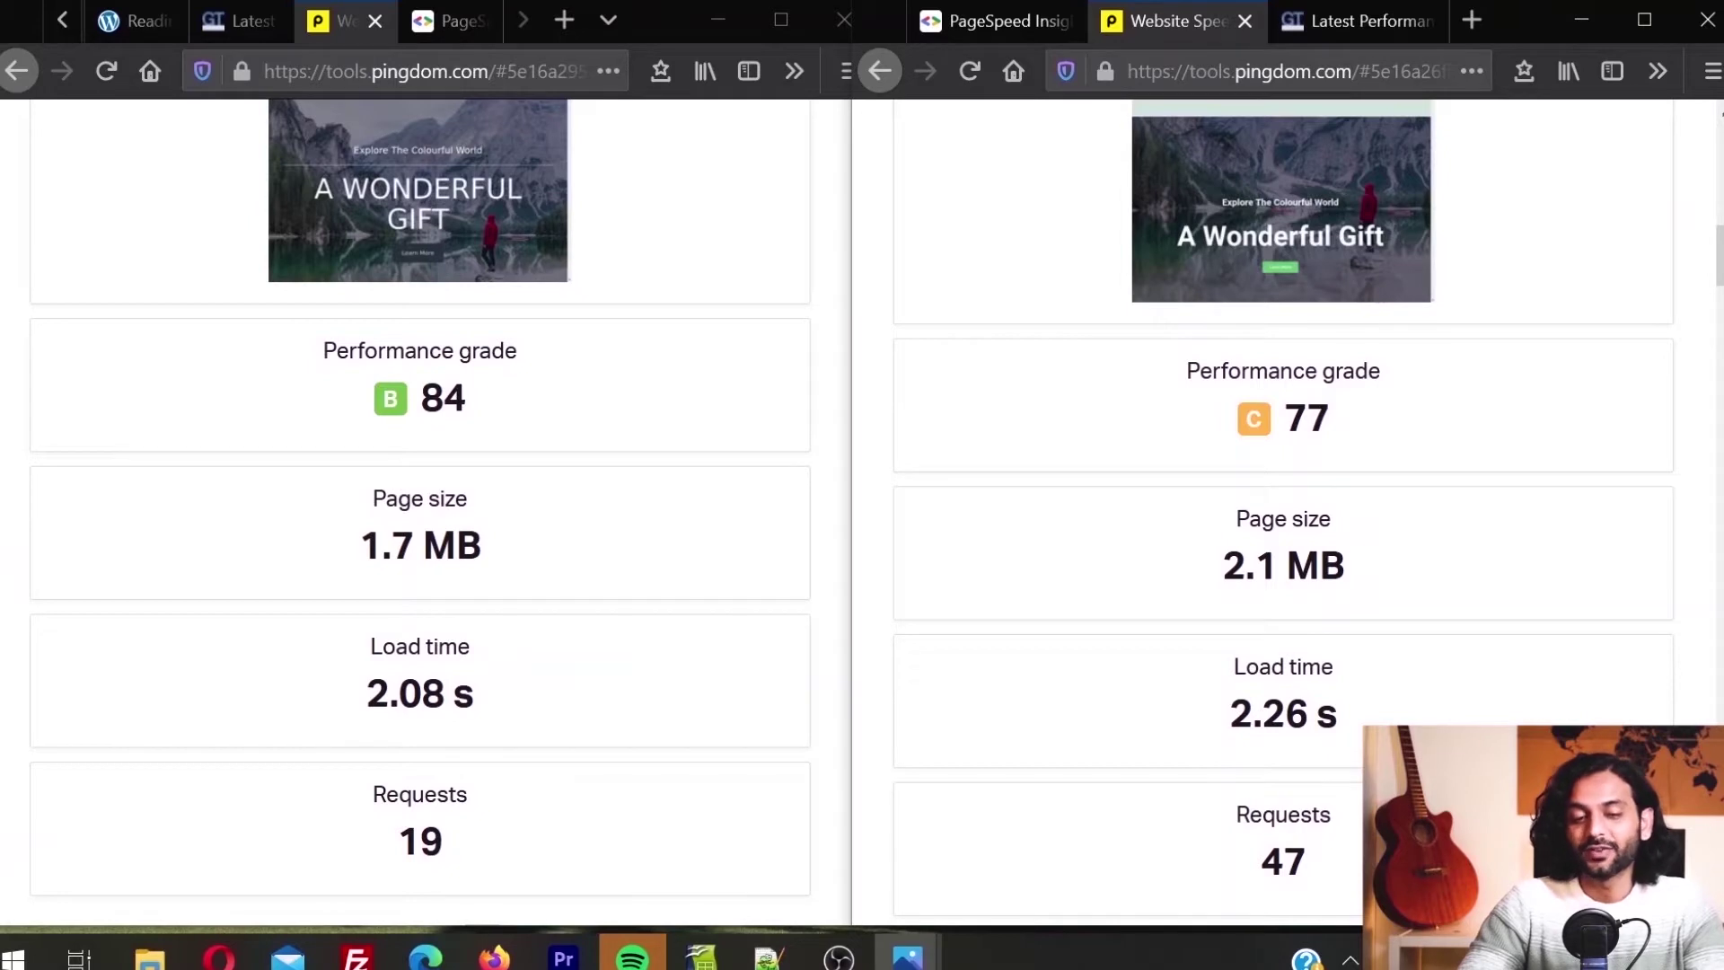
Step: In the overallsheet.ods spreadsheet in OpenOffice Calc, compare the no-plugins Google page speed mobile and desktop scores of Gutenberg and Elementor
{"action": "mouse_move", "coordinate": [1612, 605]}
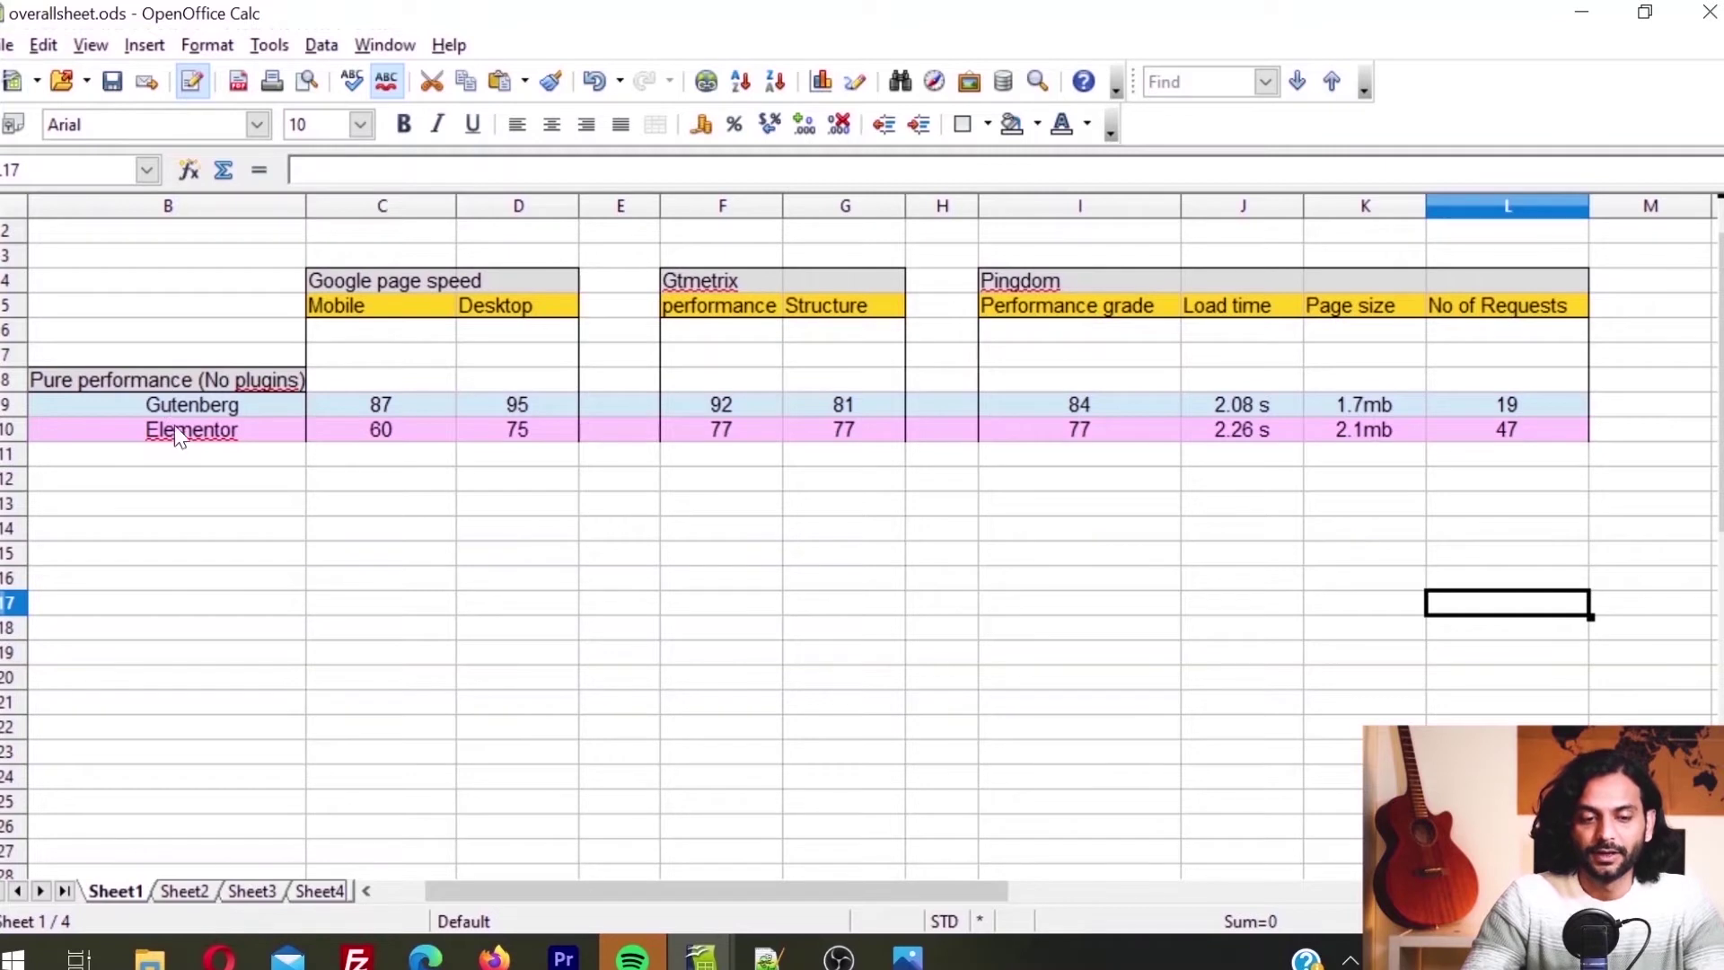
{"action": "left_click", "coordinate": [105, 384]}
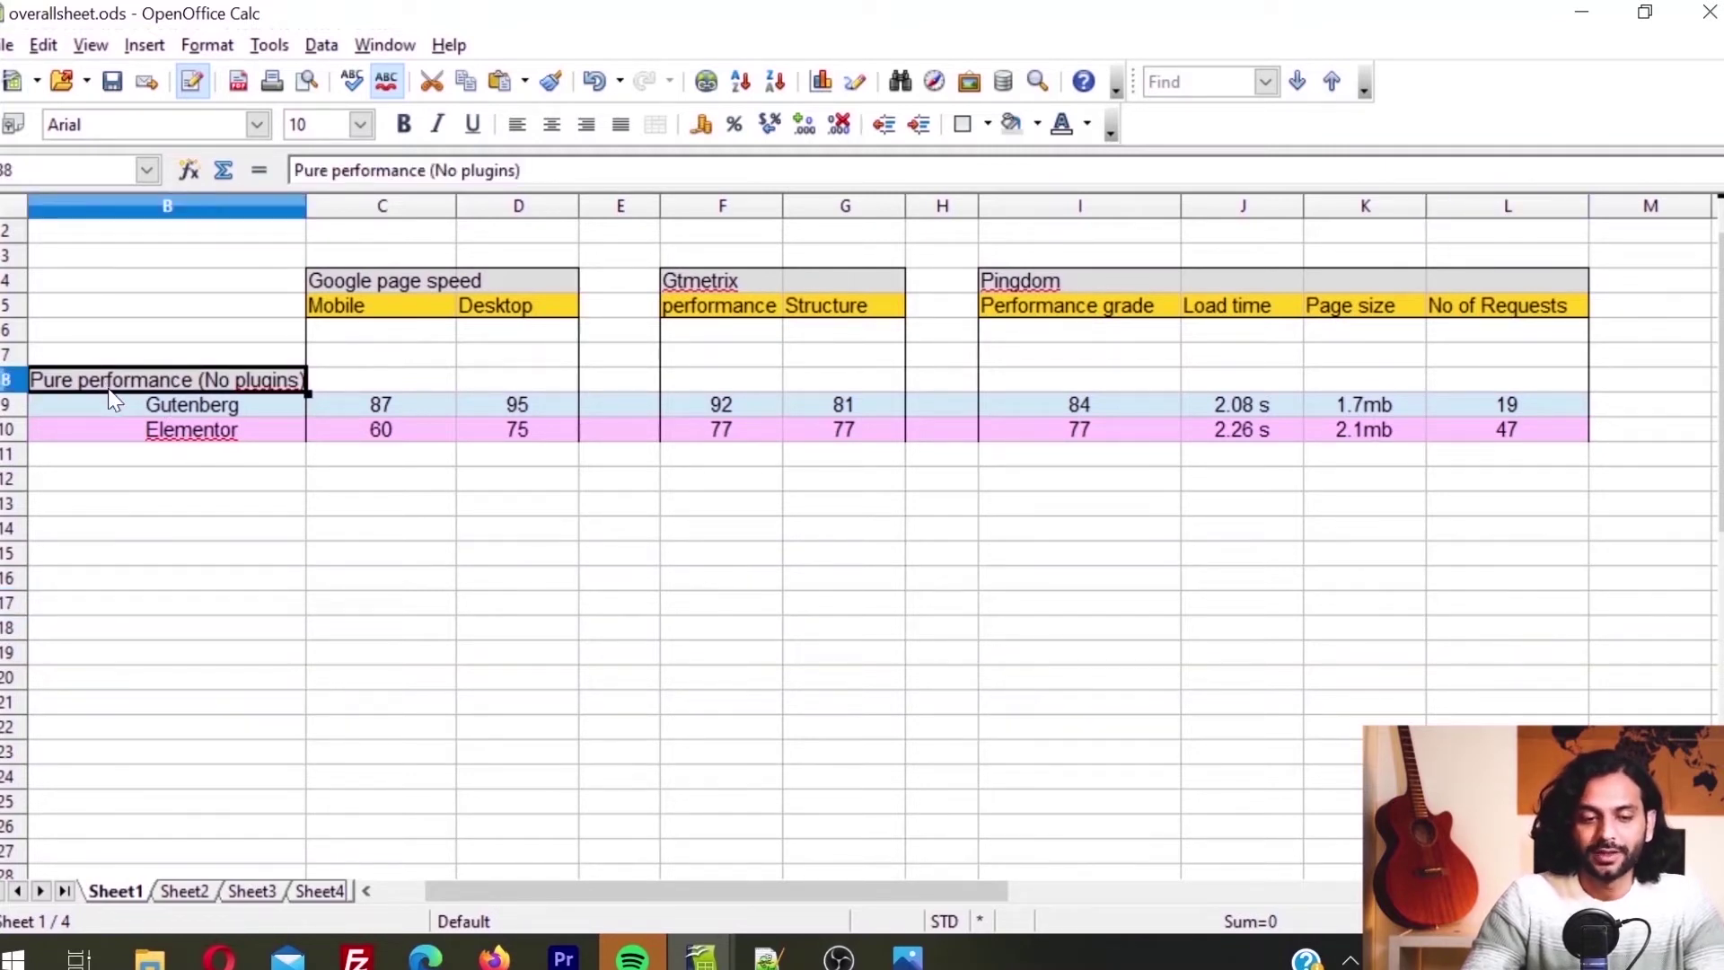
{"action": "left_click", "coordinate": [217, 407]}
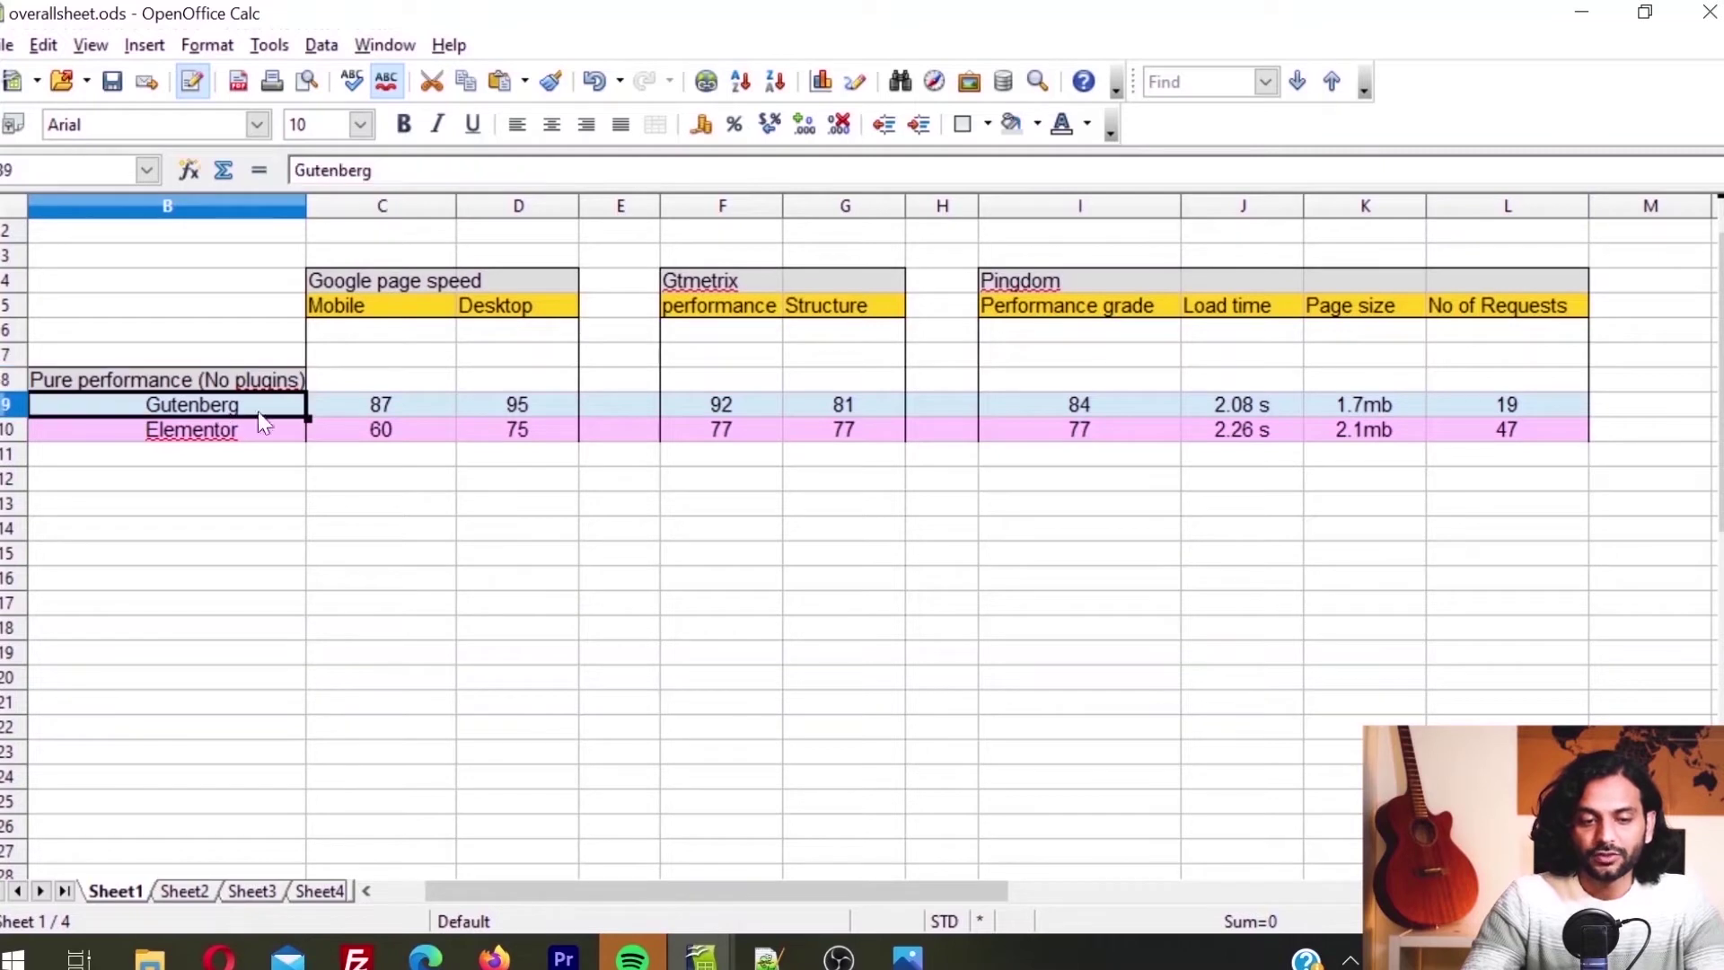
{"action": "left_click", "coordinate": [401, 406]}
{"action": "key", "text": "Tab"}
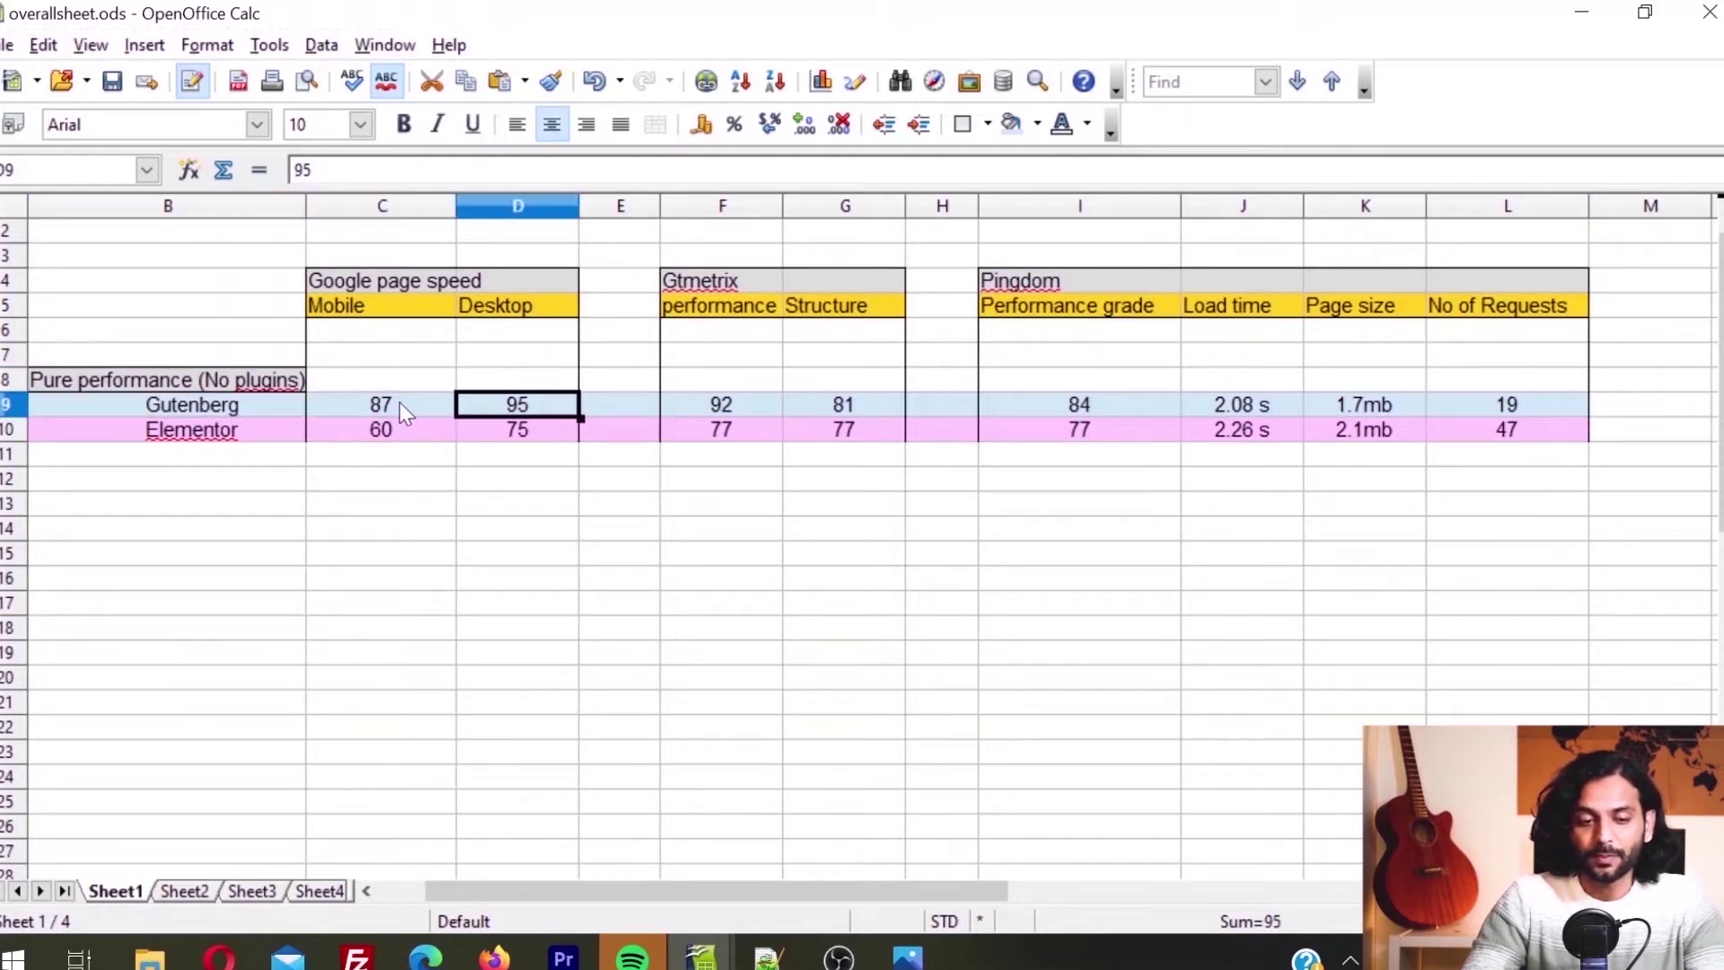
{"action": "key", "text": "Down"}
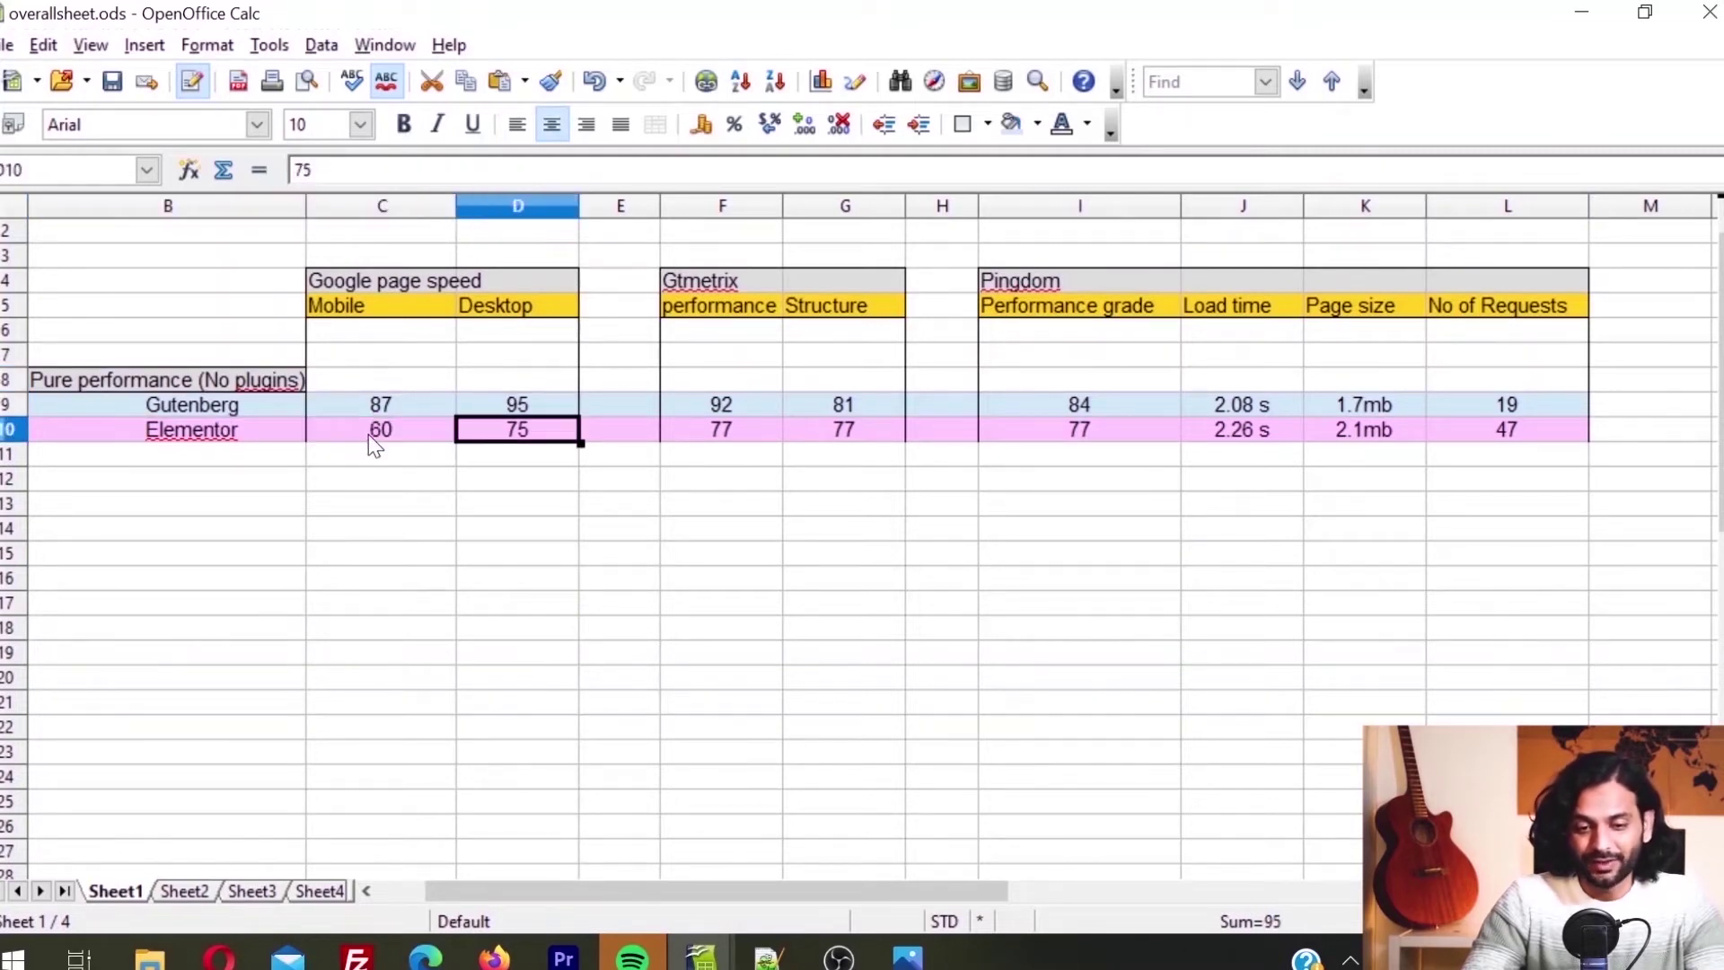
Step: Compare the Gtmetrix performance and structure scores of Gutenberg and Elementor without plugins
{"action": "left_click", "coordinate": [698, 406]}
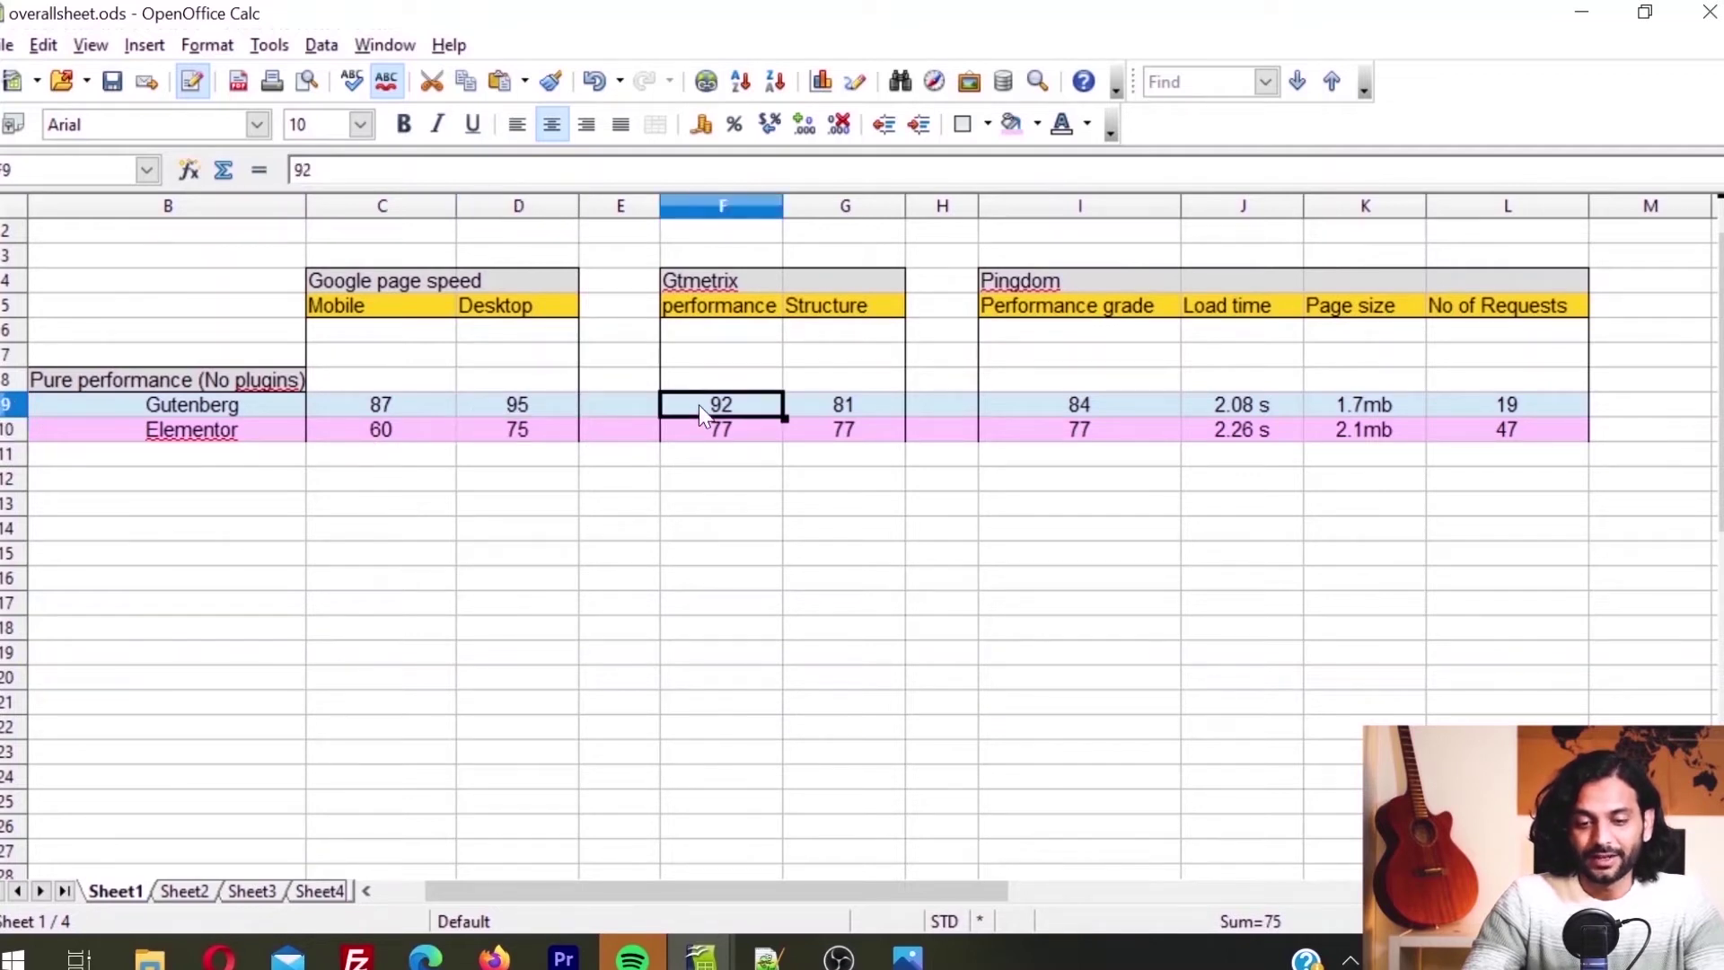
{"action": "key", "text": "Right"}
{"action": "key", "text": "Left"}
{"action": "key", "text": "Down"}
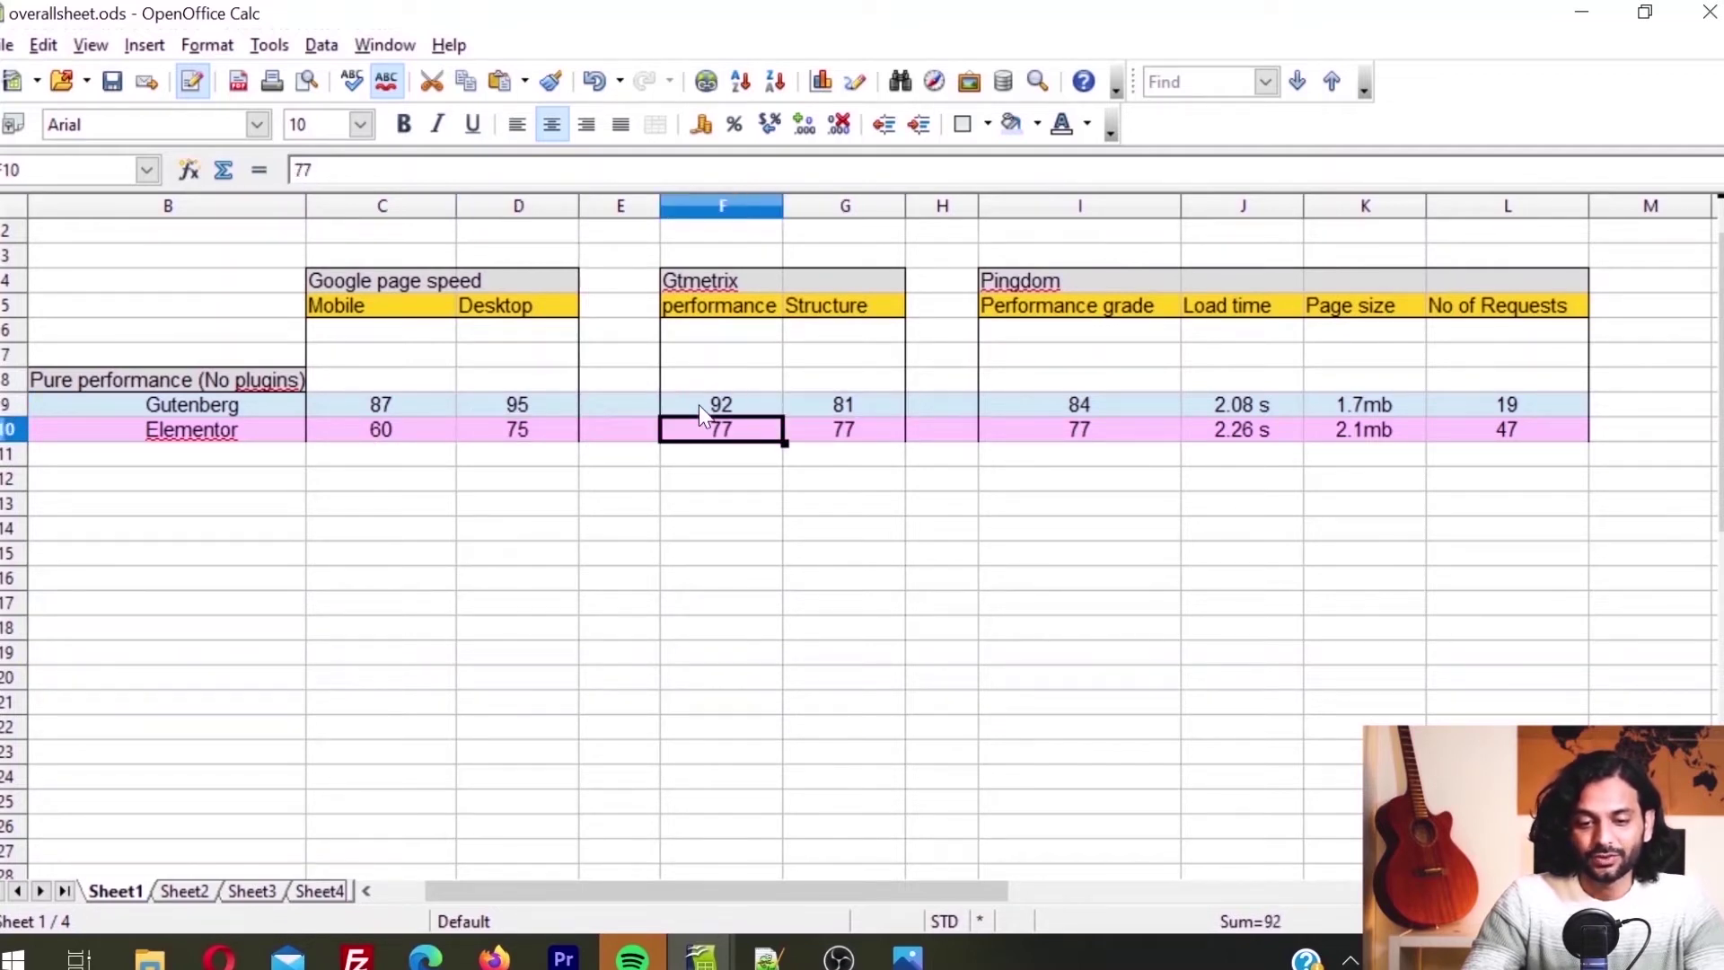
{"action": "key", "text": "Right"}
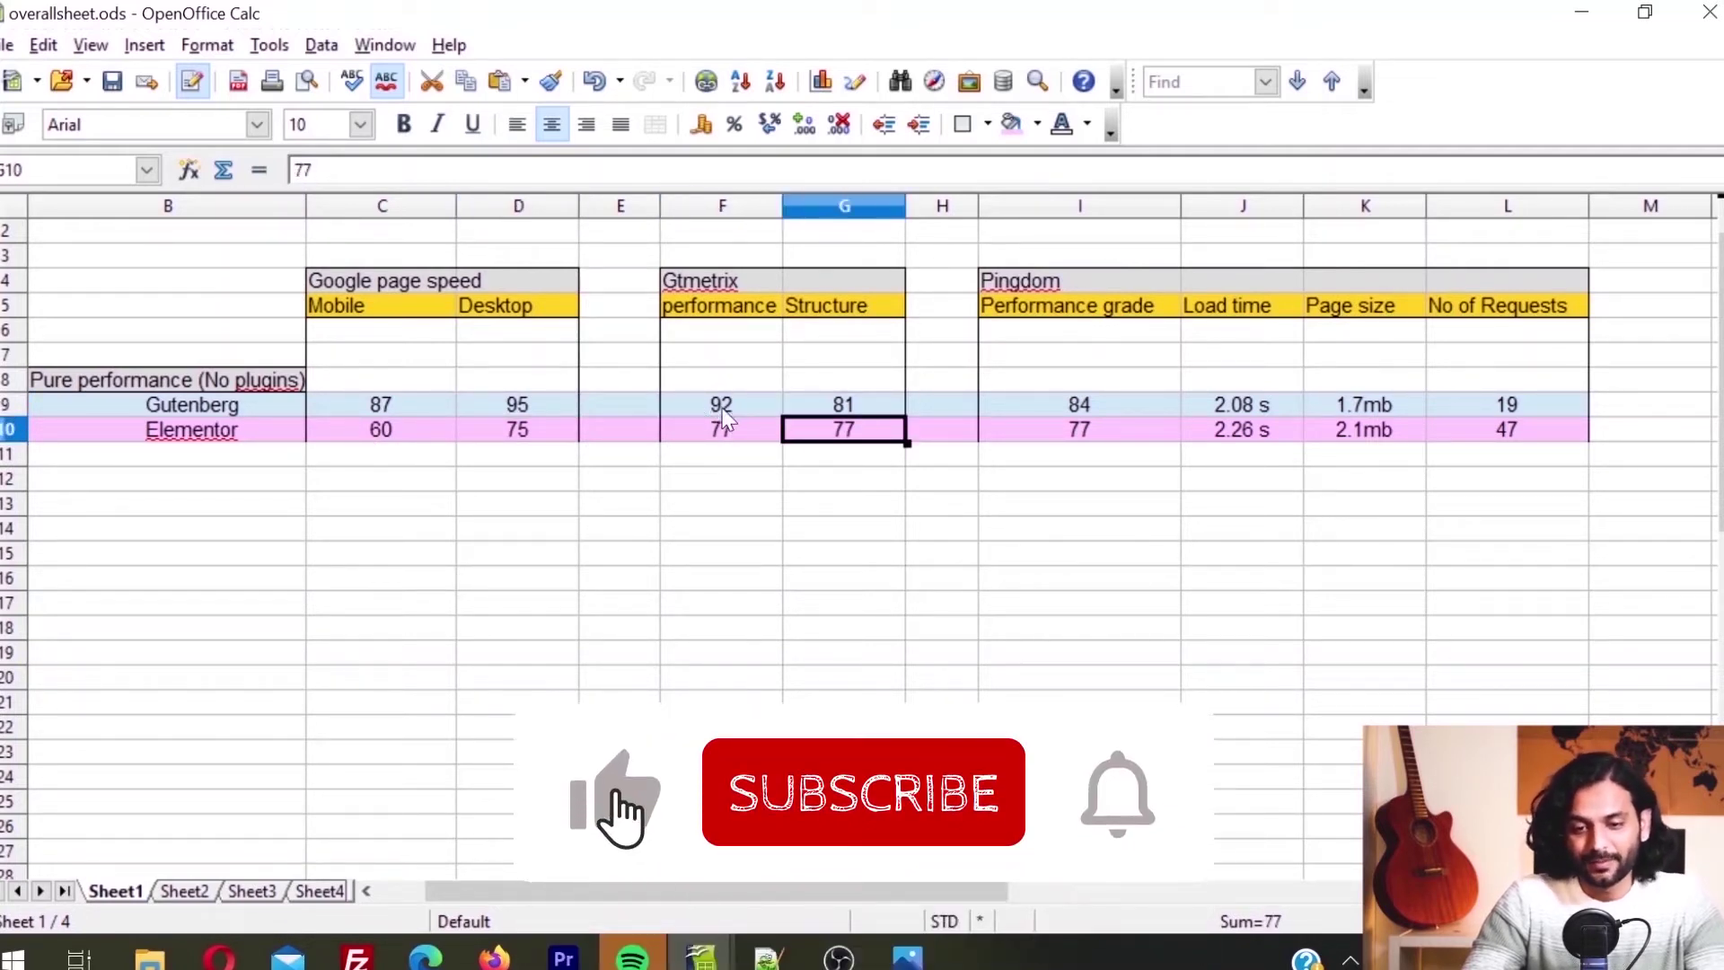
Step: Compare the no-plugins Pingdom performance grade, load time, page size and number of requests of Gutenberg and Elementor
{"action": "left_click", "coordinate": [1117, 412]}
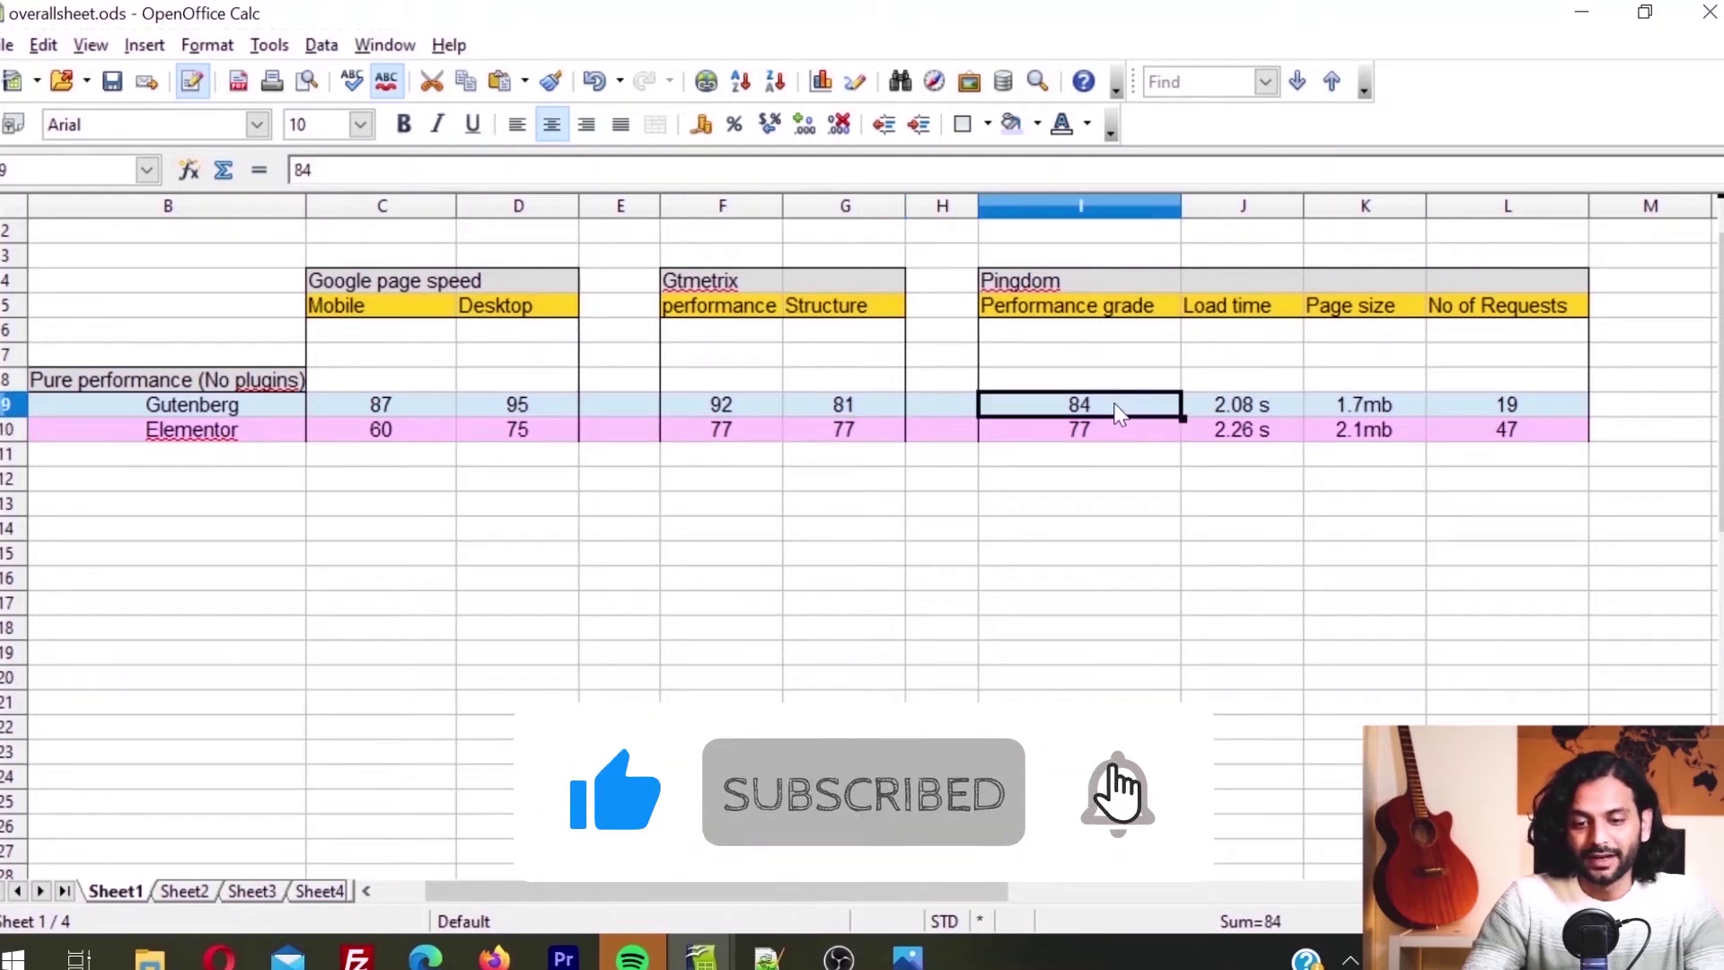
{"action": "left_click", "coordinate": [1102, 436]}
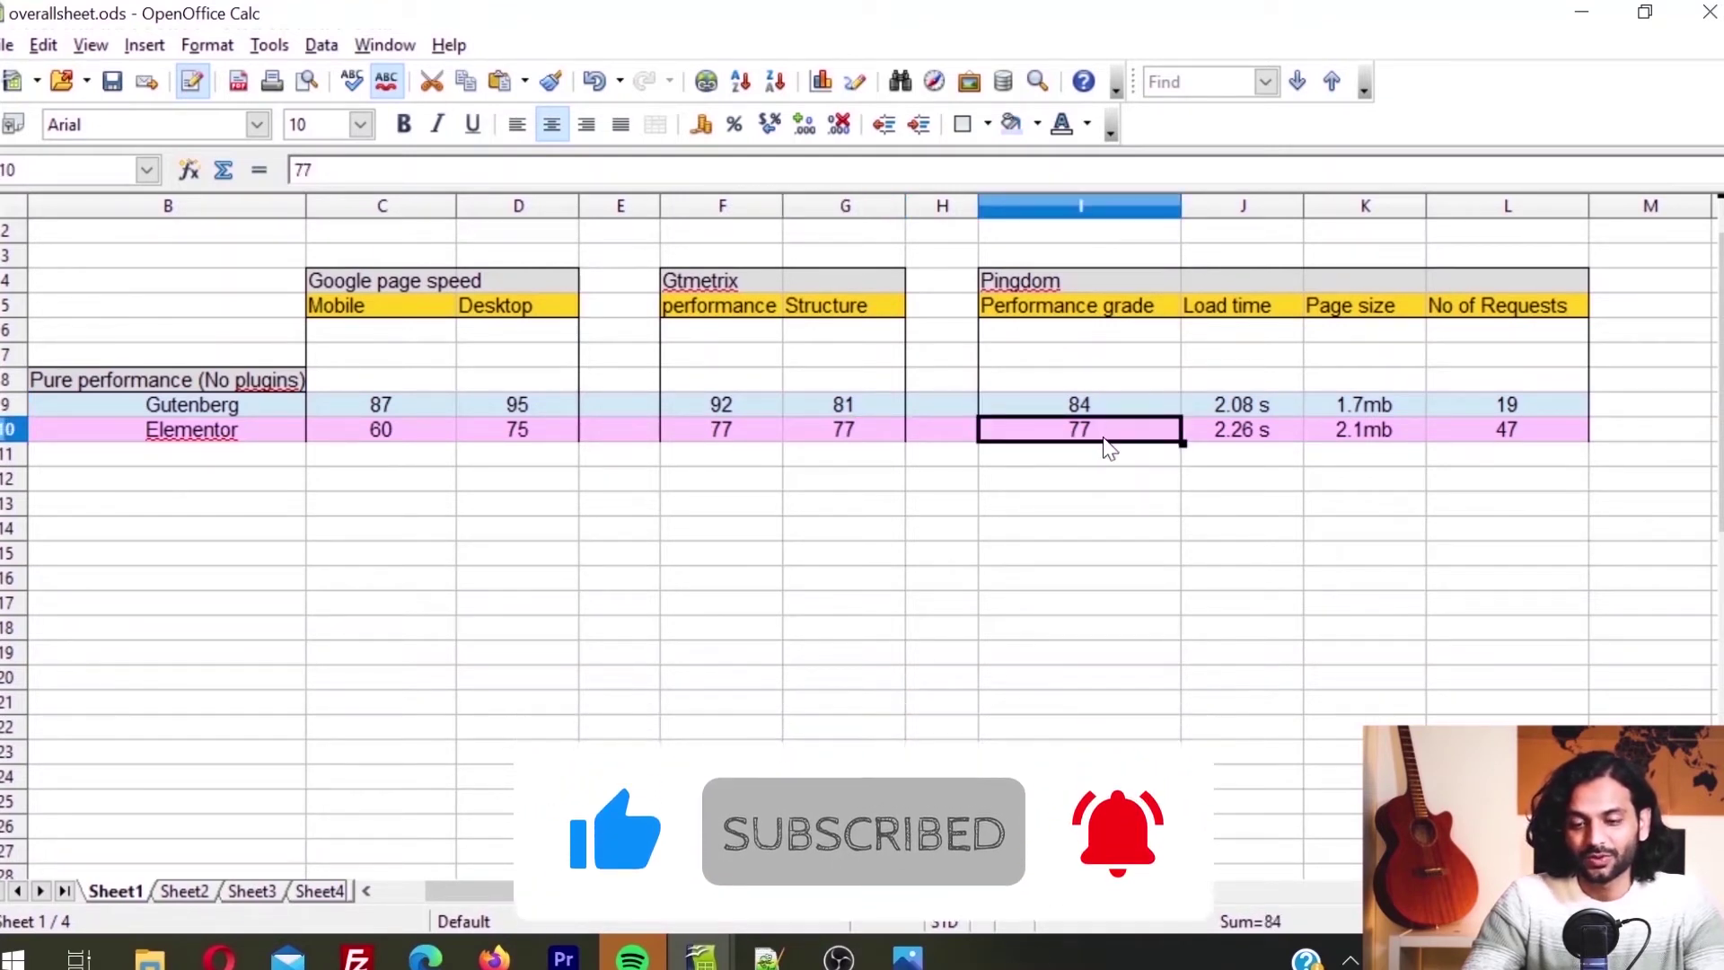
{"action": "left_click", "coordinate": [1242, 409]}
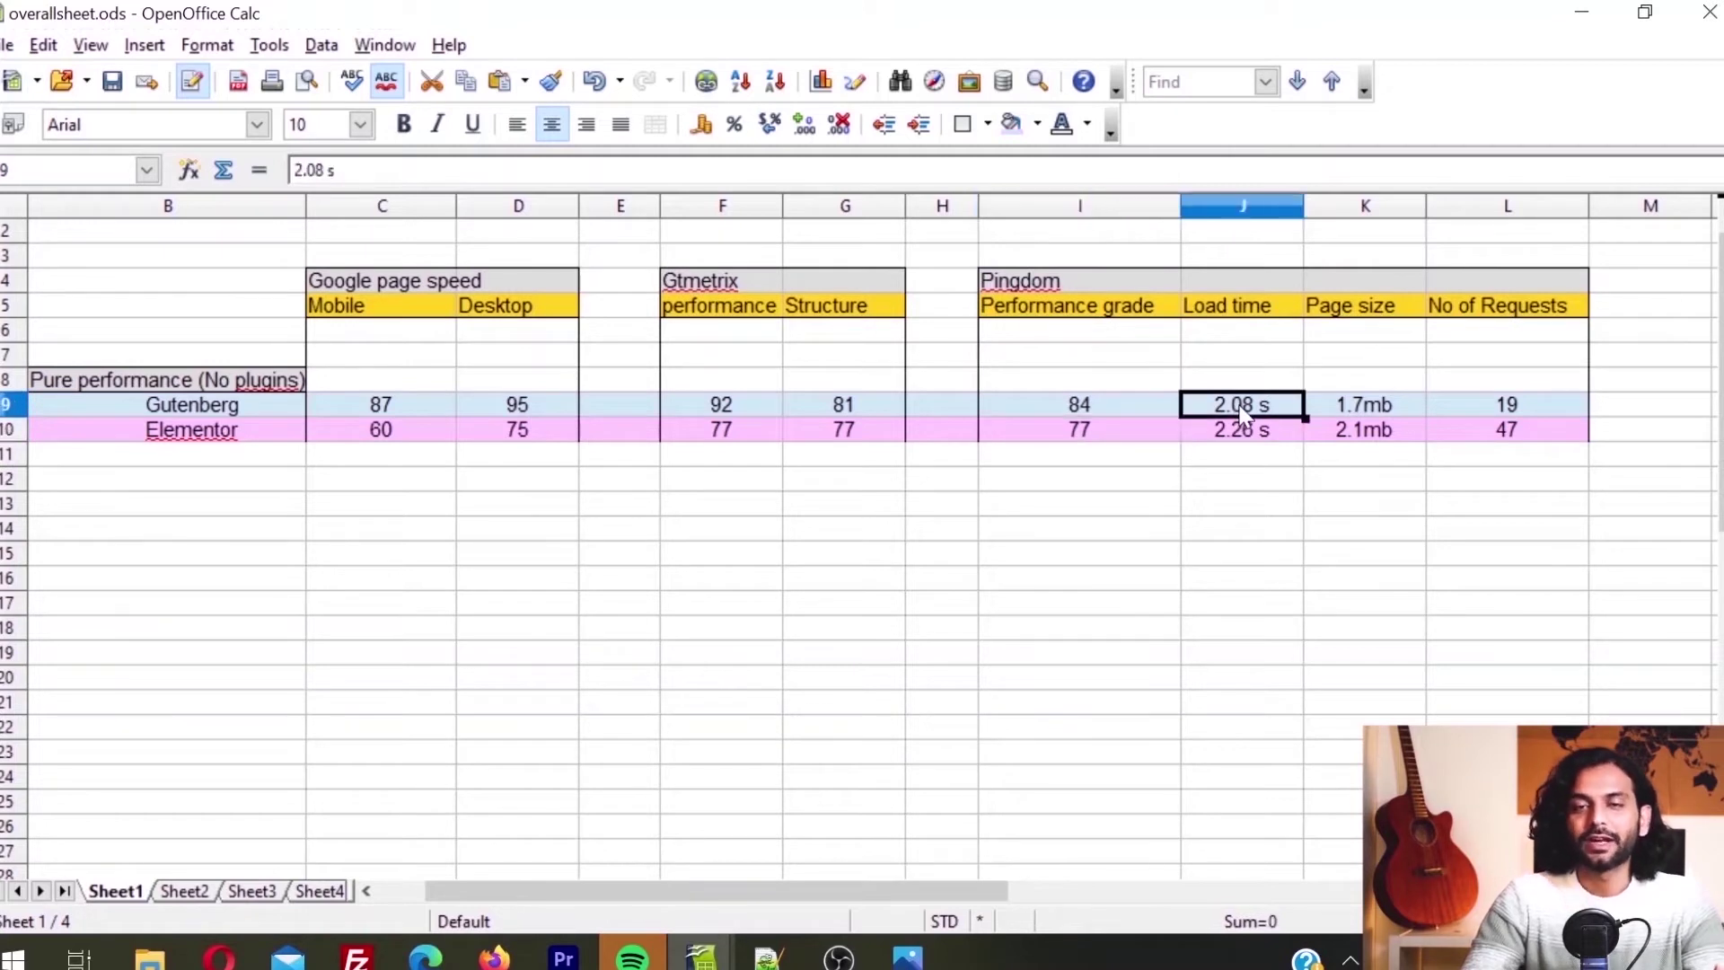
{"action": "key", "text": "Down"}
{"action": "key", "text": "Up"}
{"action": "key", "text": "Right"}
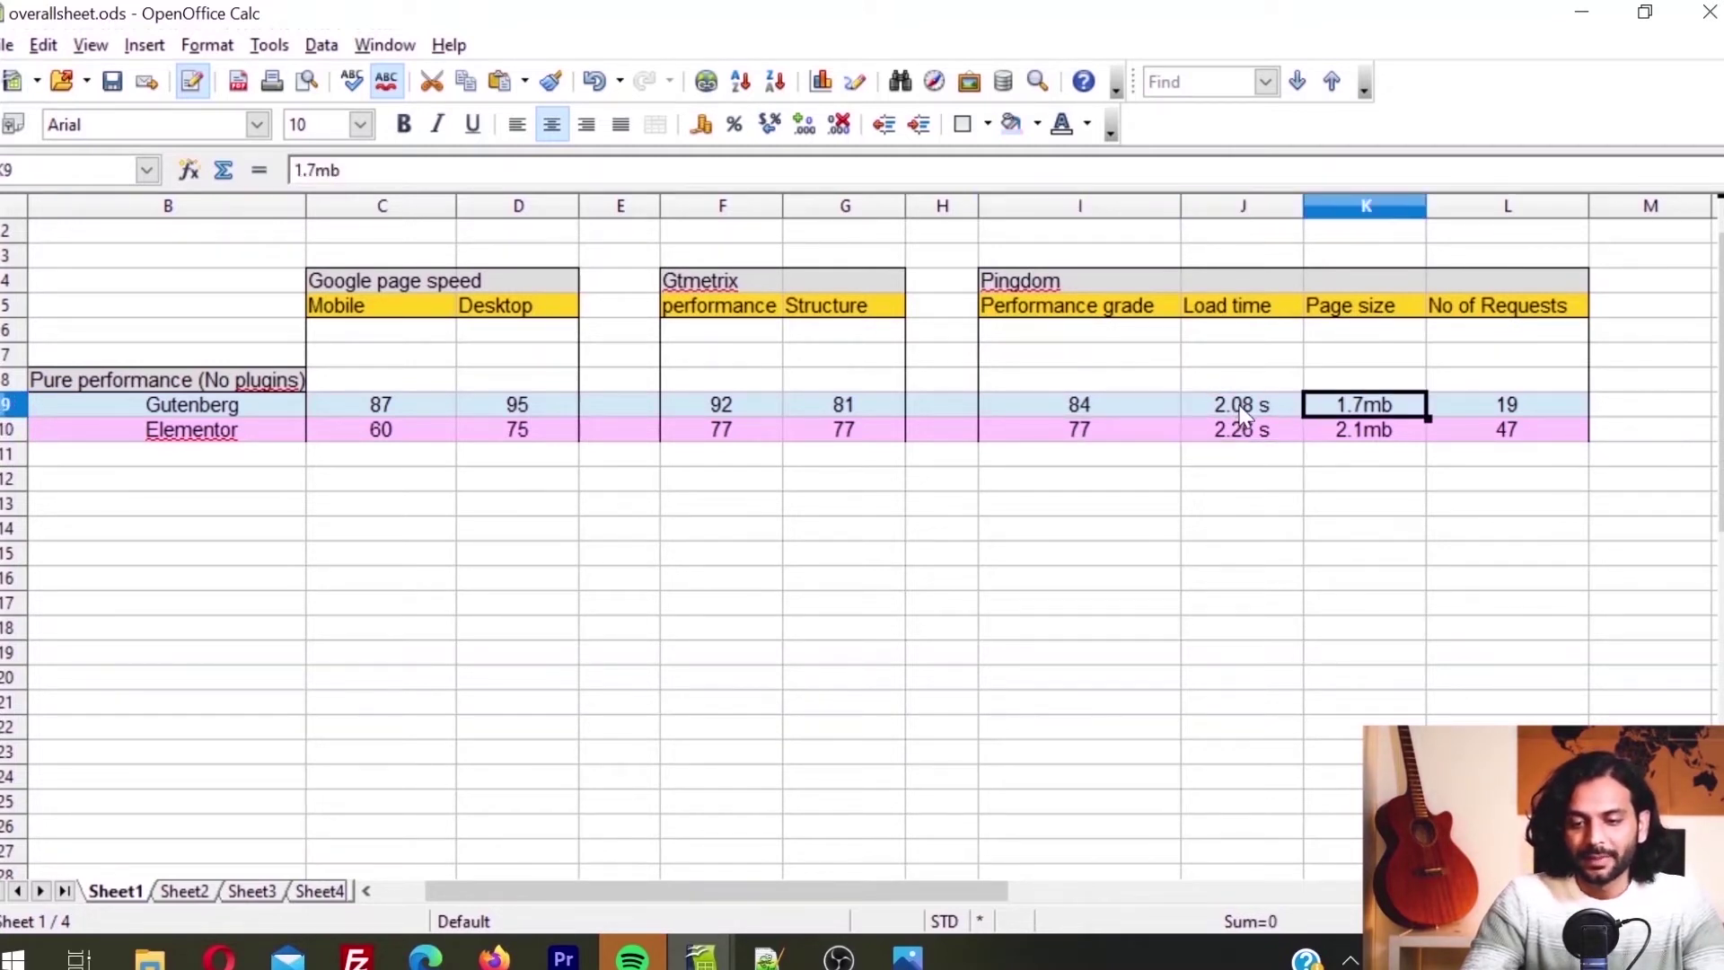
{"action": "key", "text": "Down"}
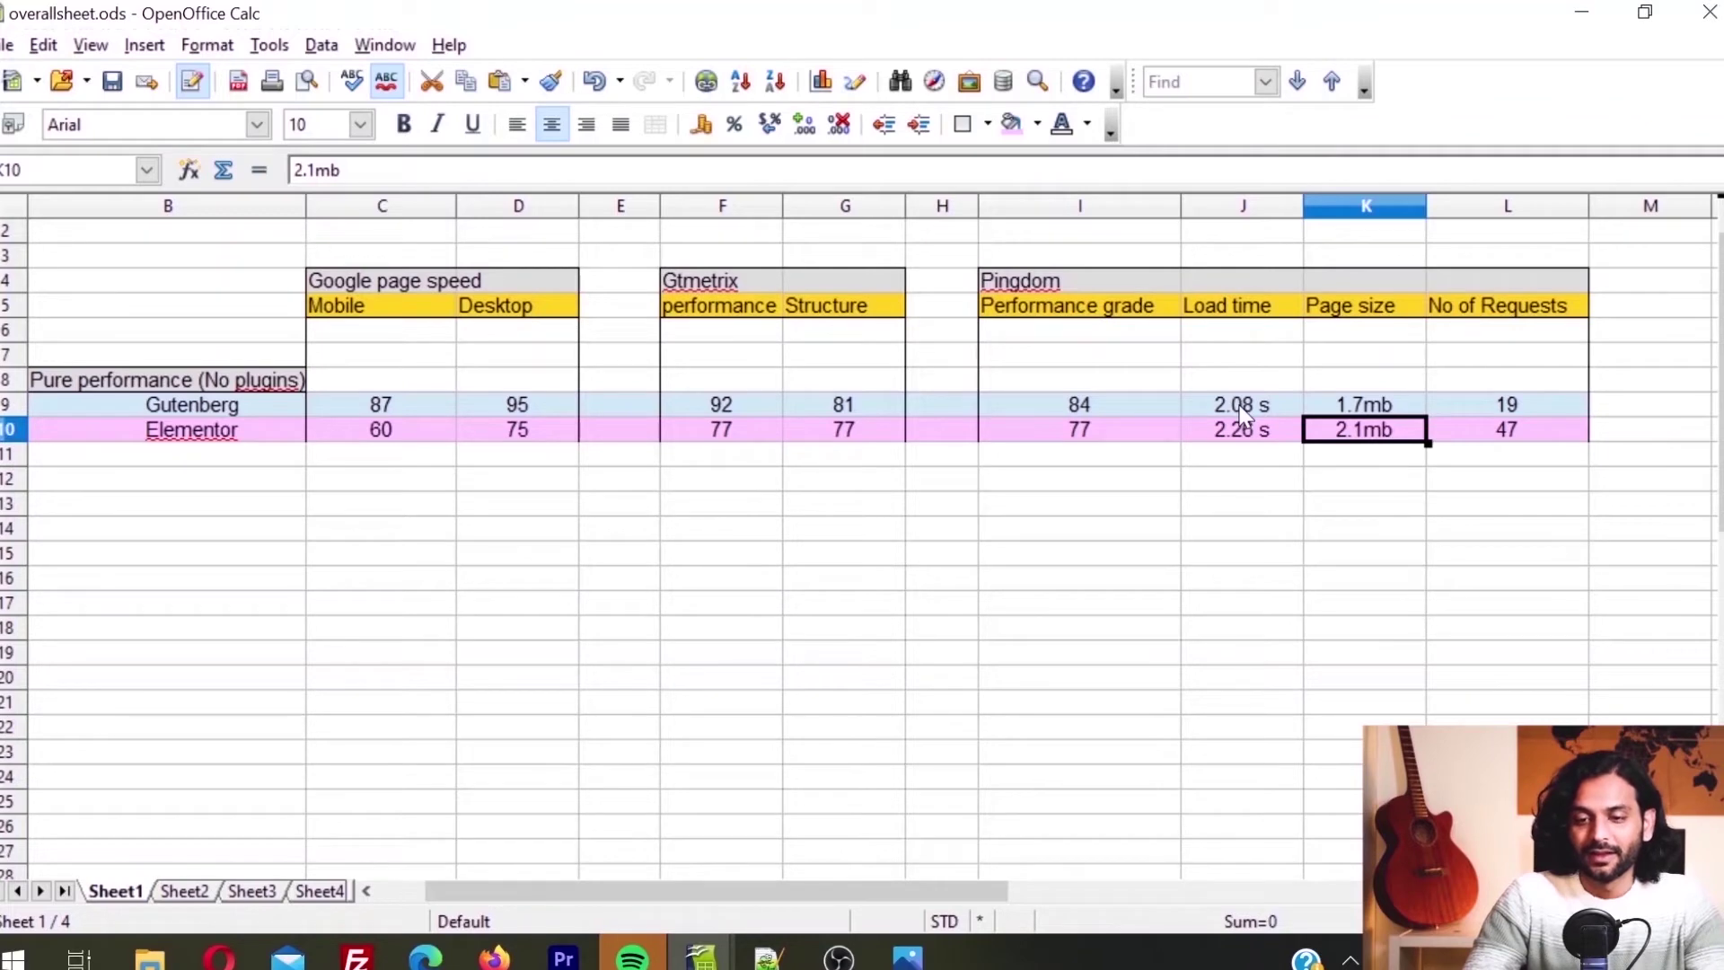
{"action": "key", "text": "Up"}
{"action": "key", "text": "Right"}
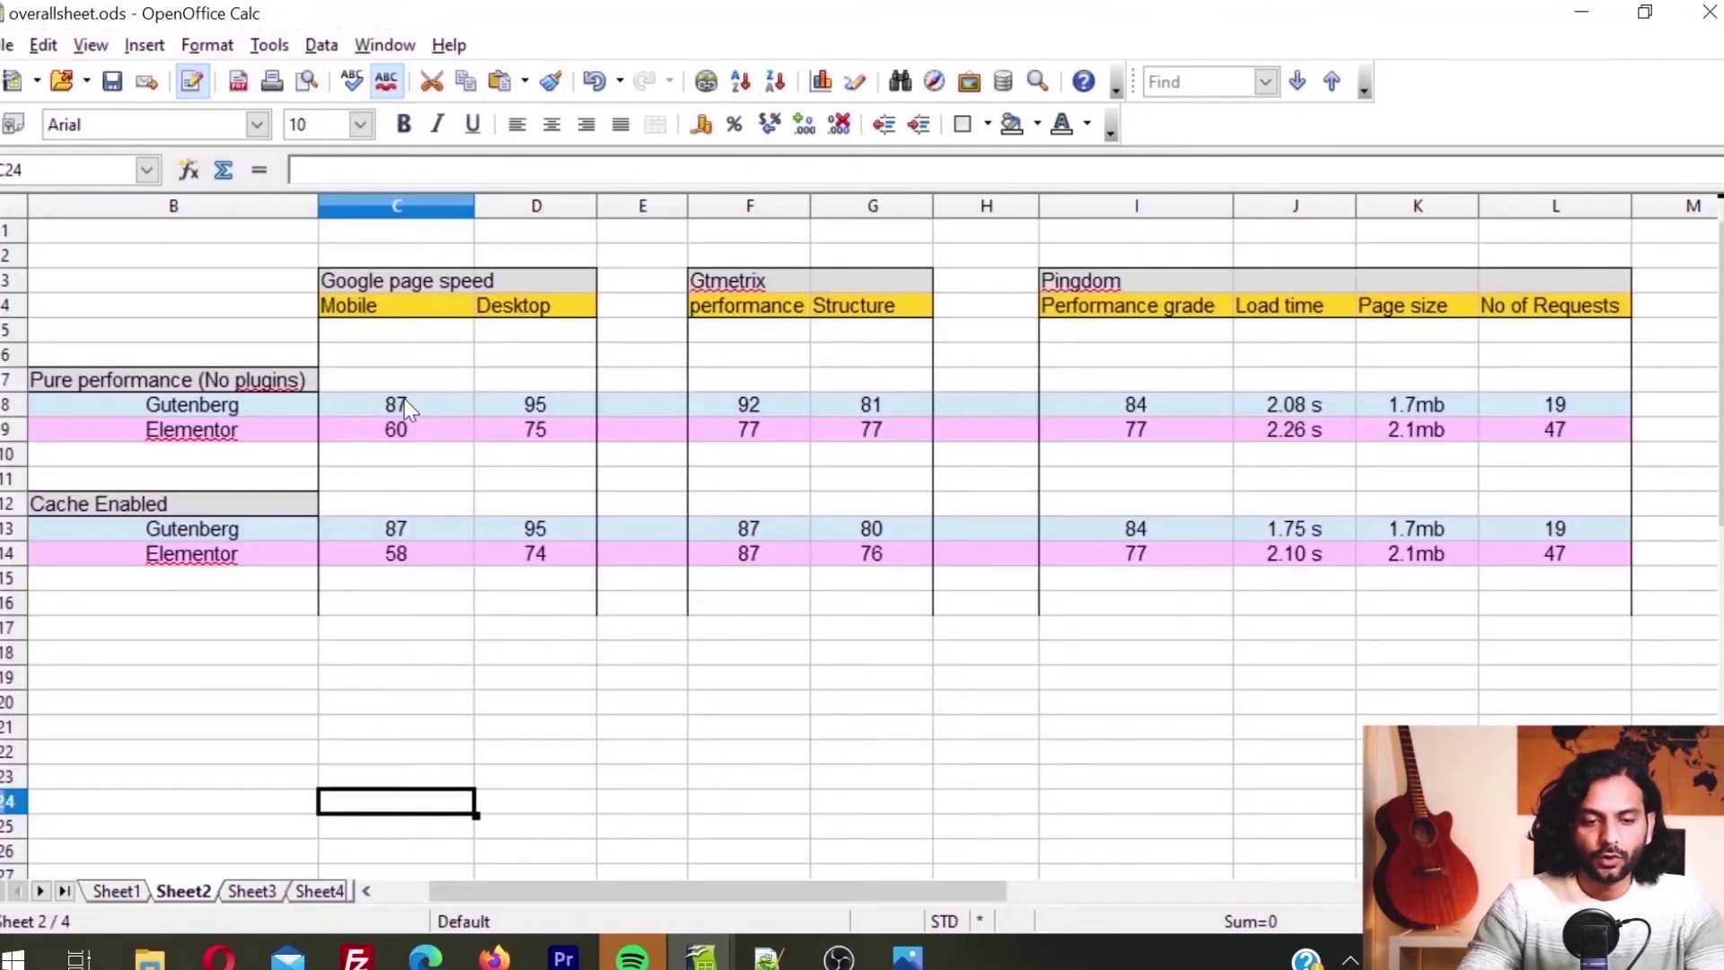
Step: On Sheet2, compare the Google page speed scores of Gutenberg and Elementor without plugins against those with cache enabled
{"action": "left_click", "coordinate": [404, 400]}
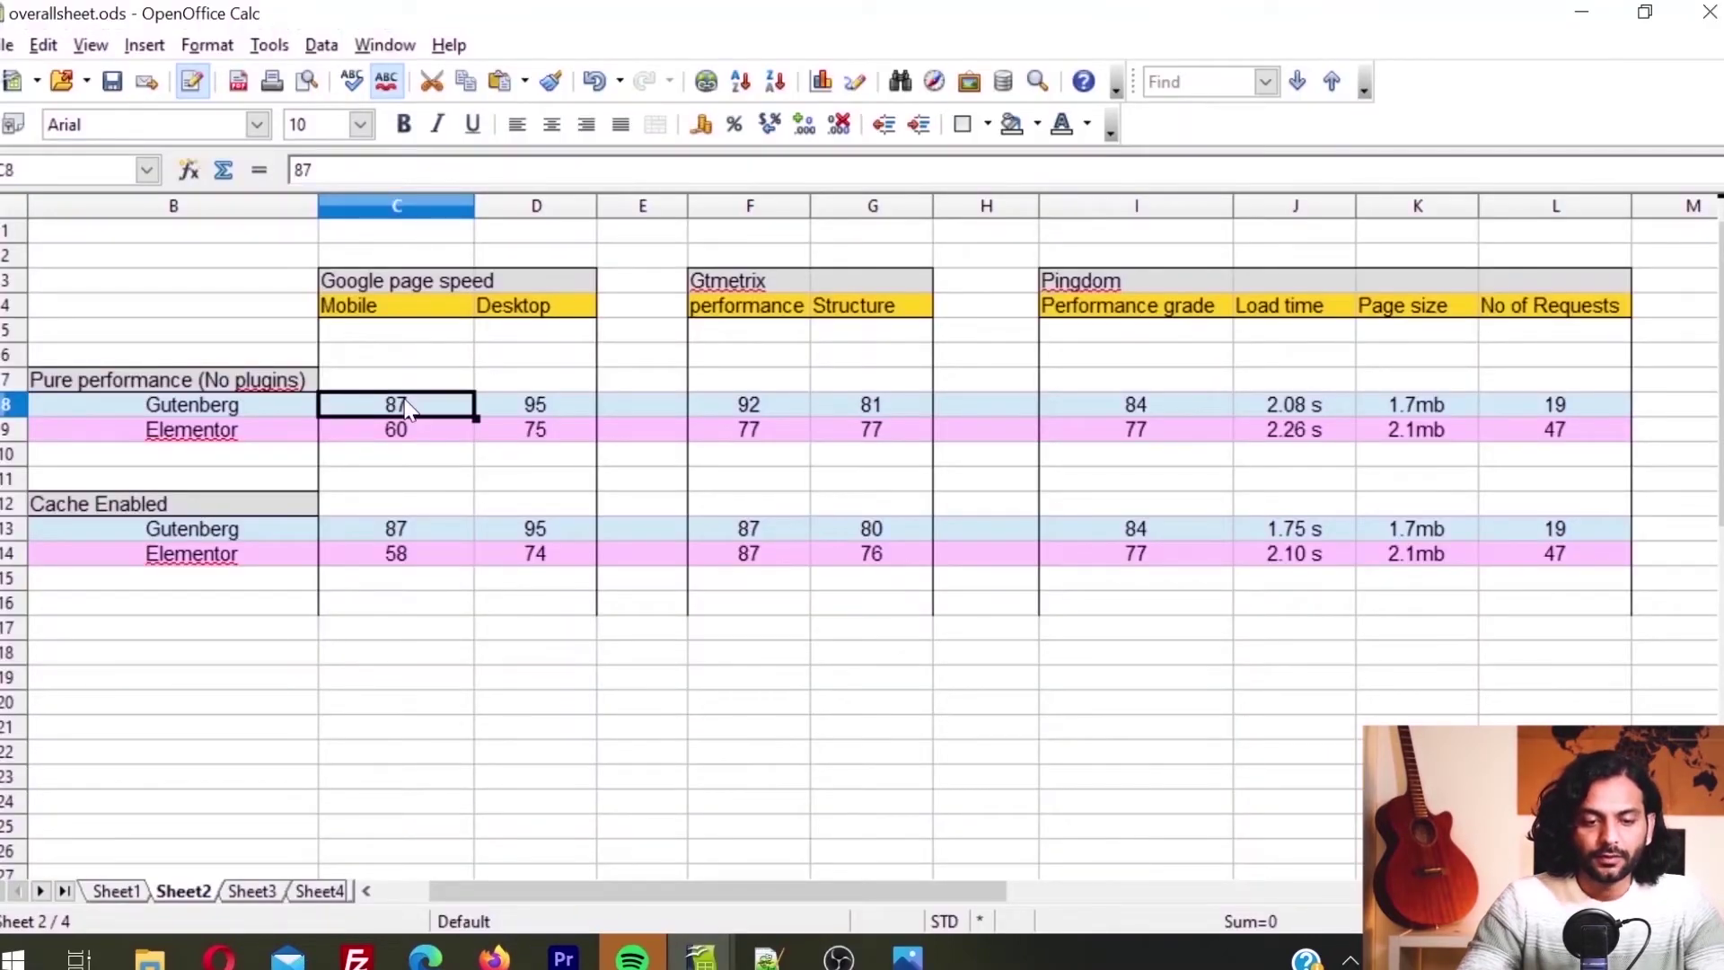
{"action": "left_click", "coordinate": [400, 536]}
{"action": "left_click", "coordinate": [535, 409]}
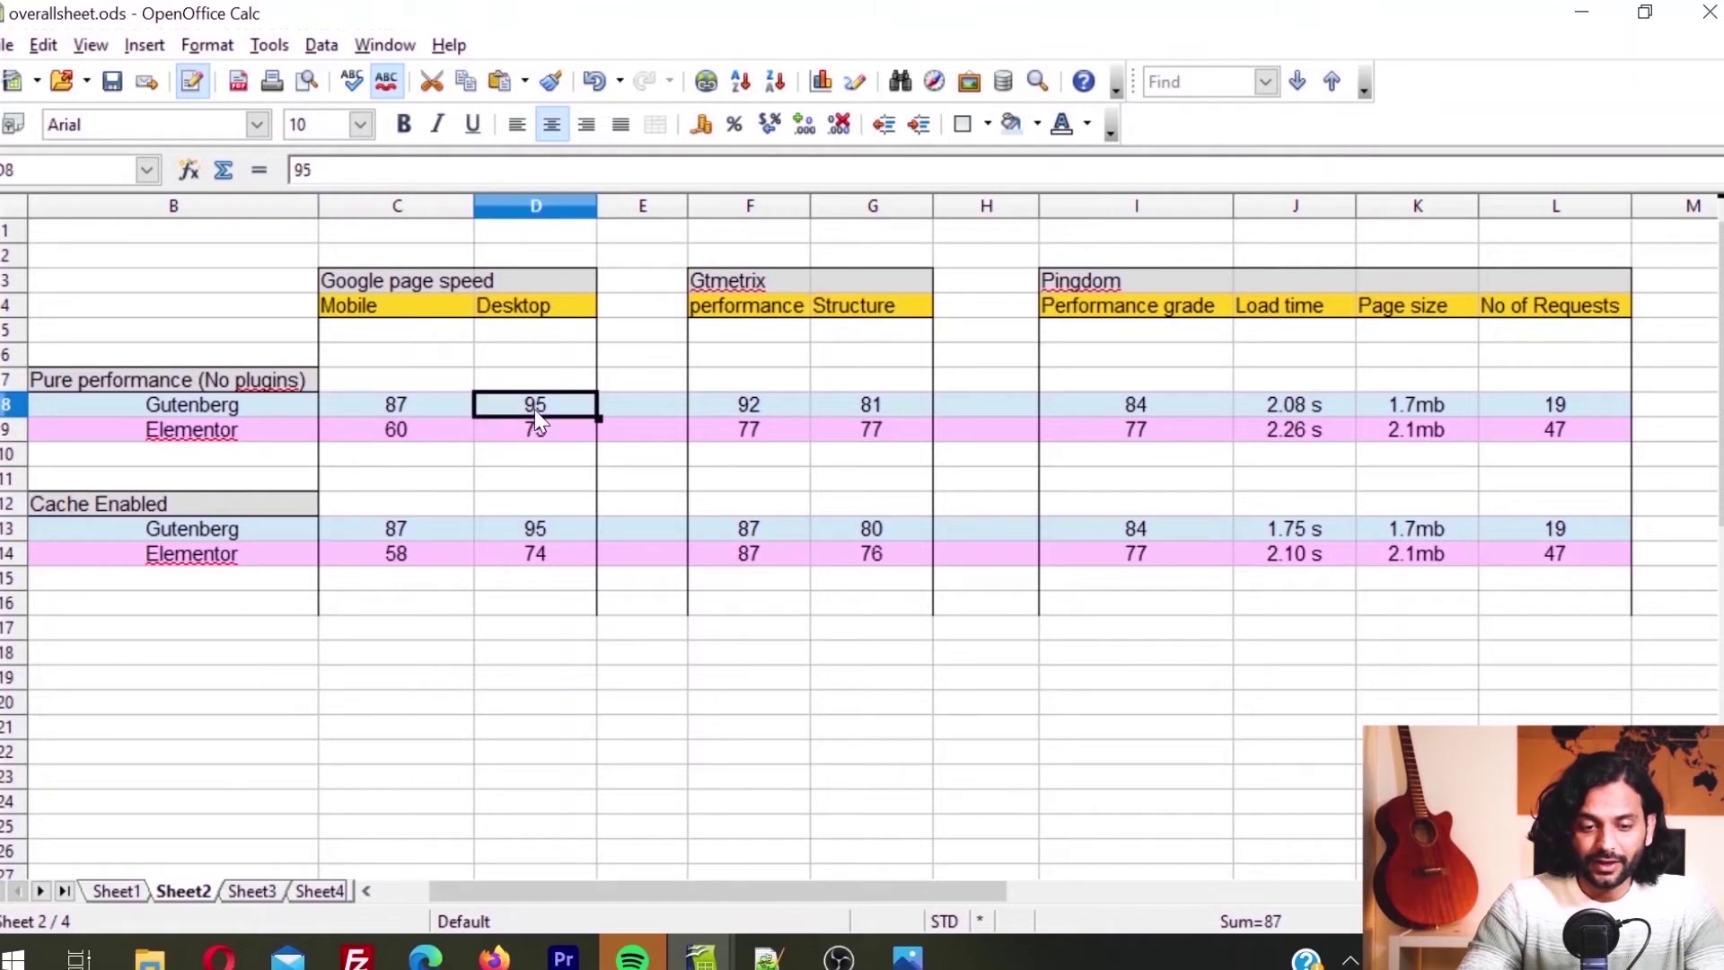
{"action": "left_click", "coordinate": [530, 526]}
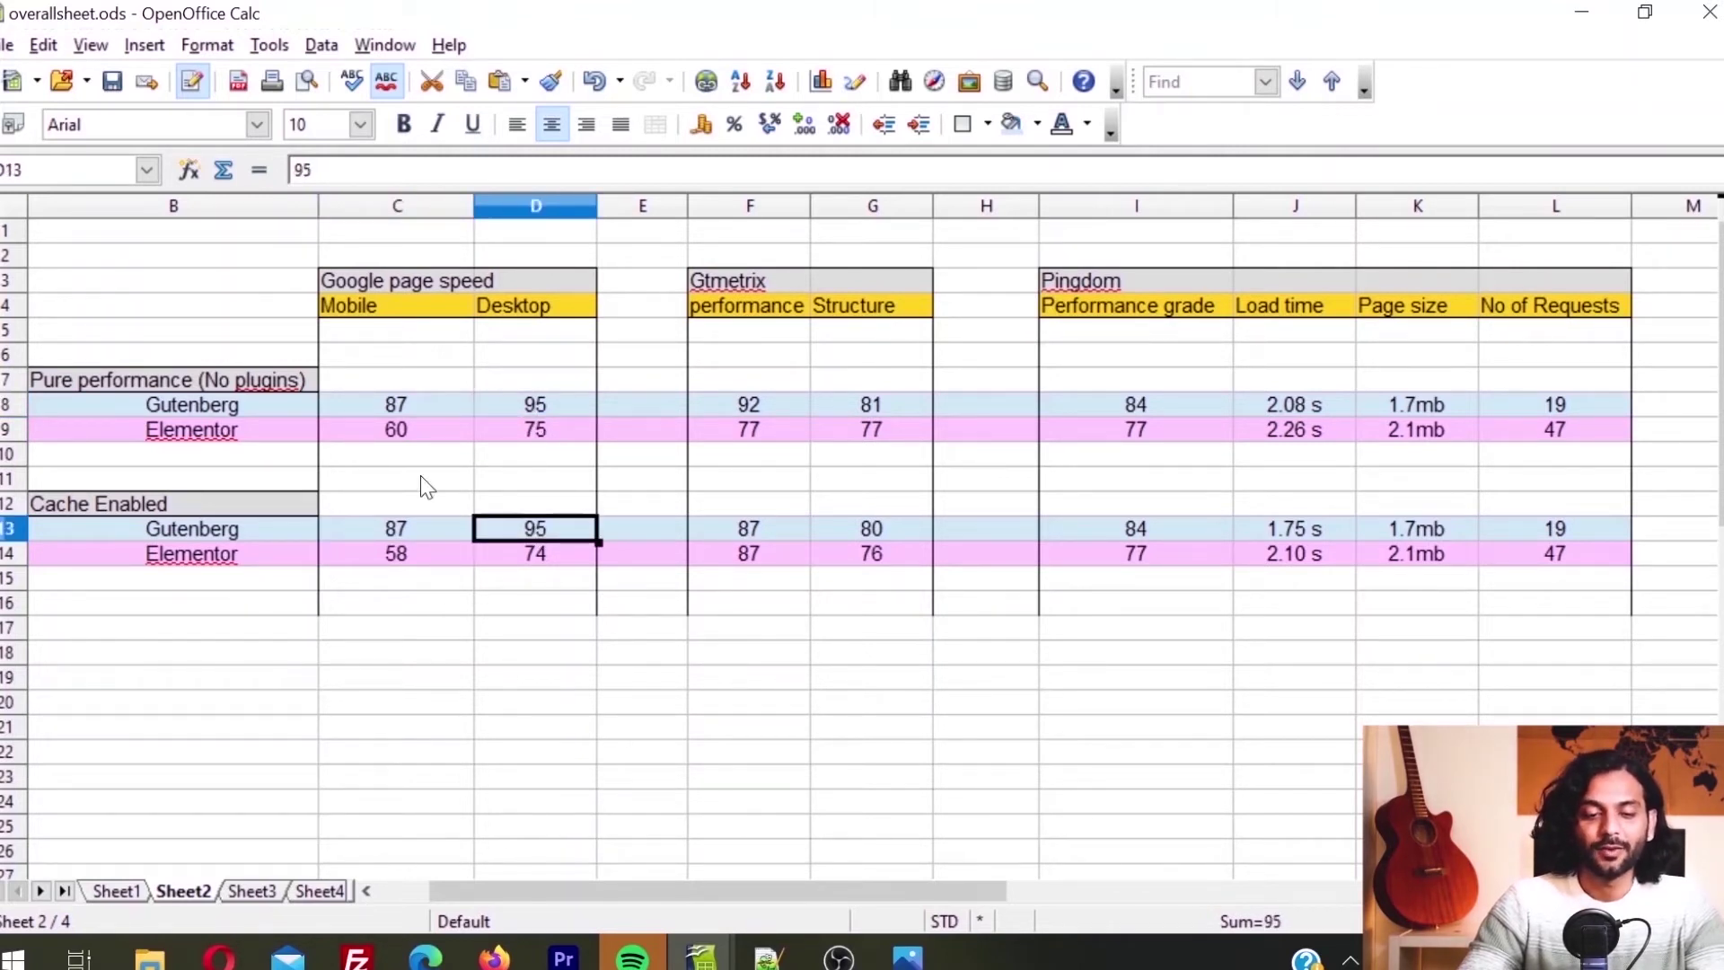
{"action": "left_click", "coordinate": [404, 440]}
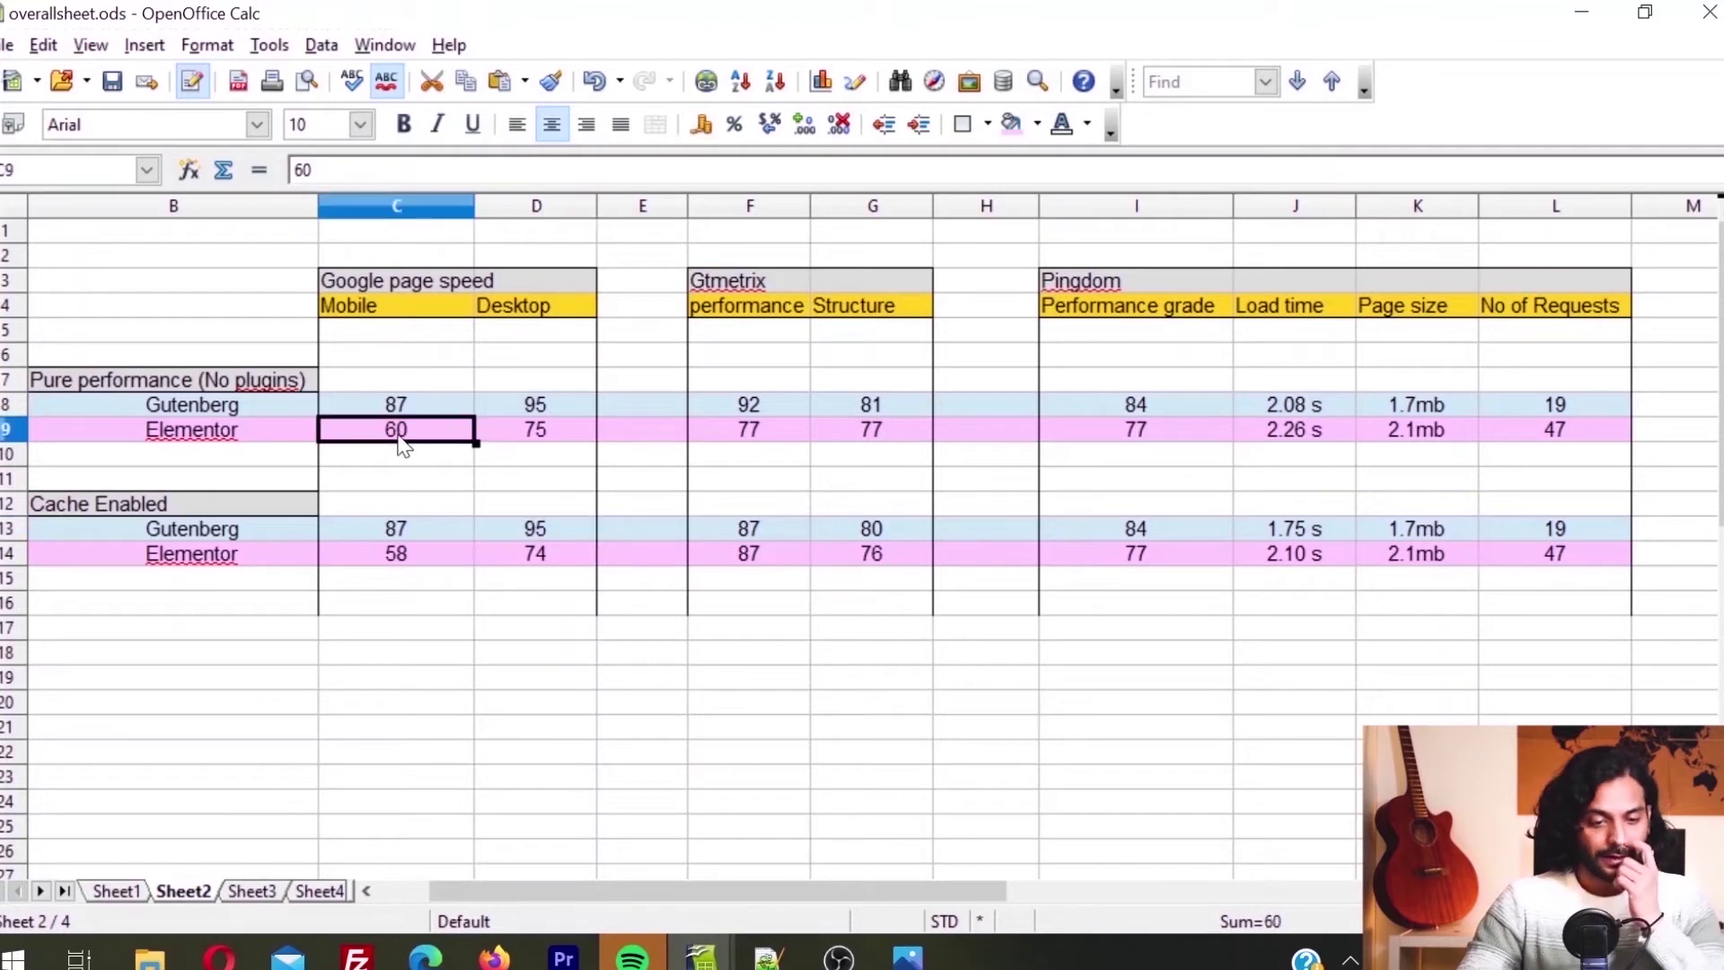
{"action": "left_click", "coordinate": [401, 555]}
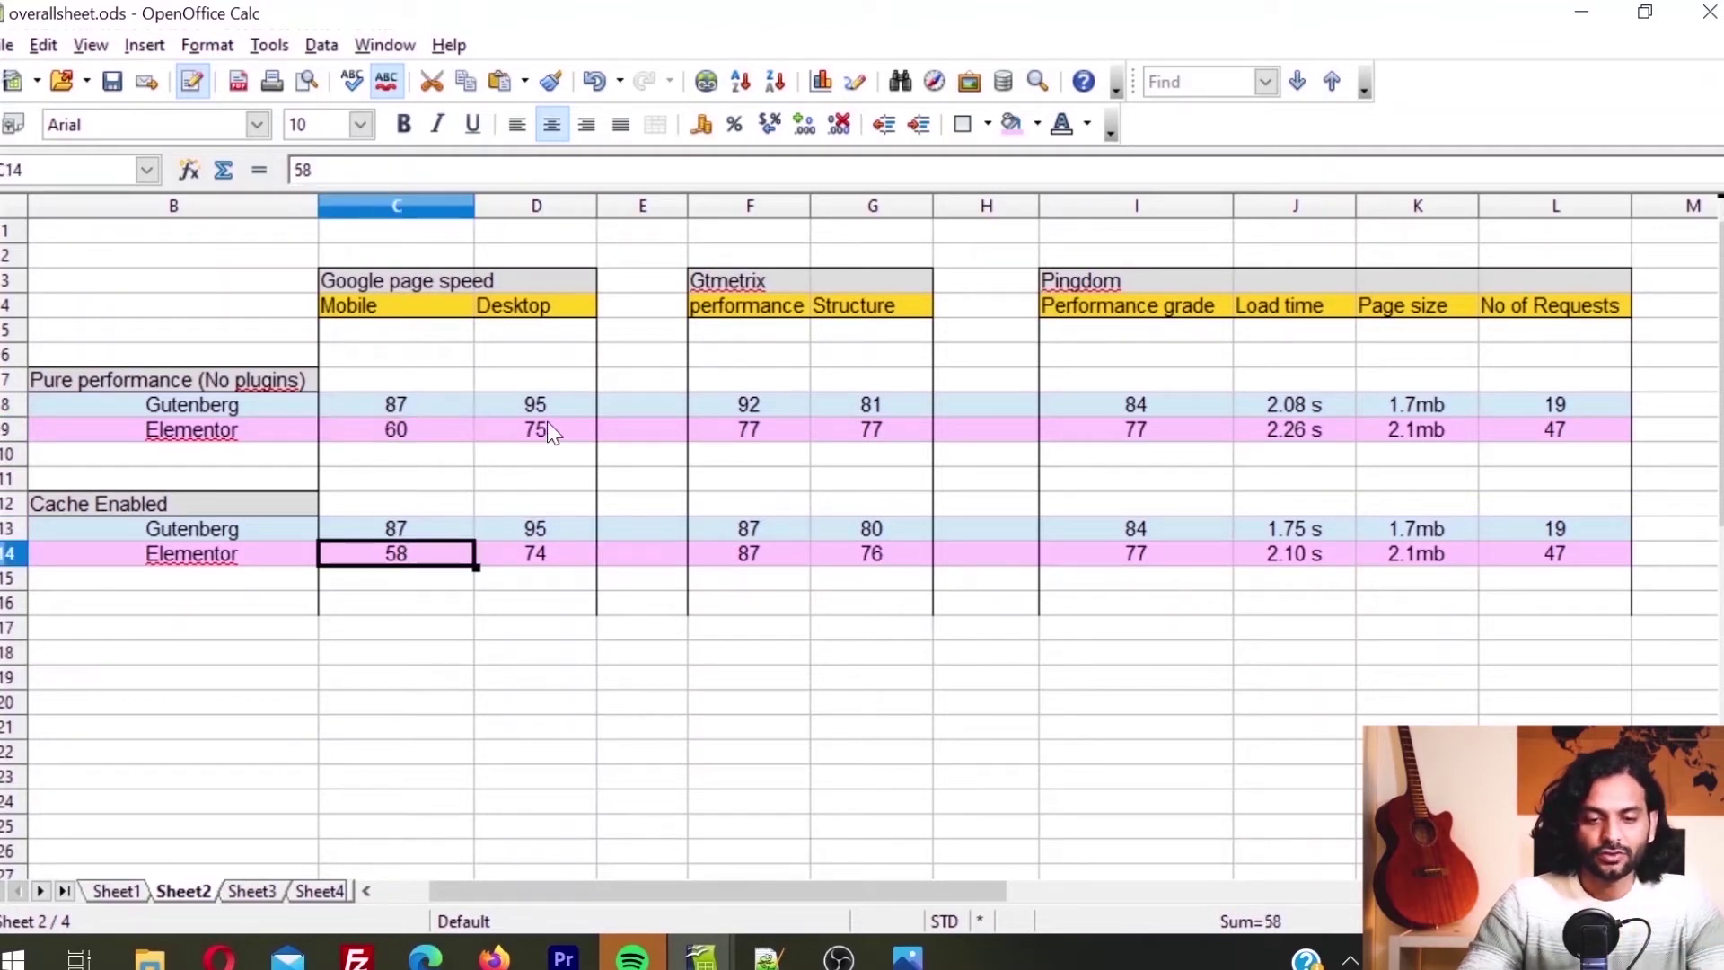
{"action": "left_click", "coordinate": [548, 429]}
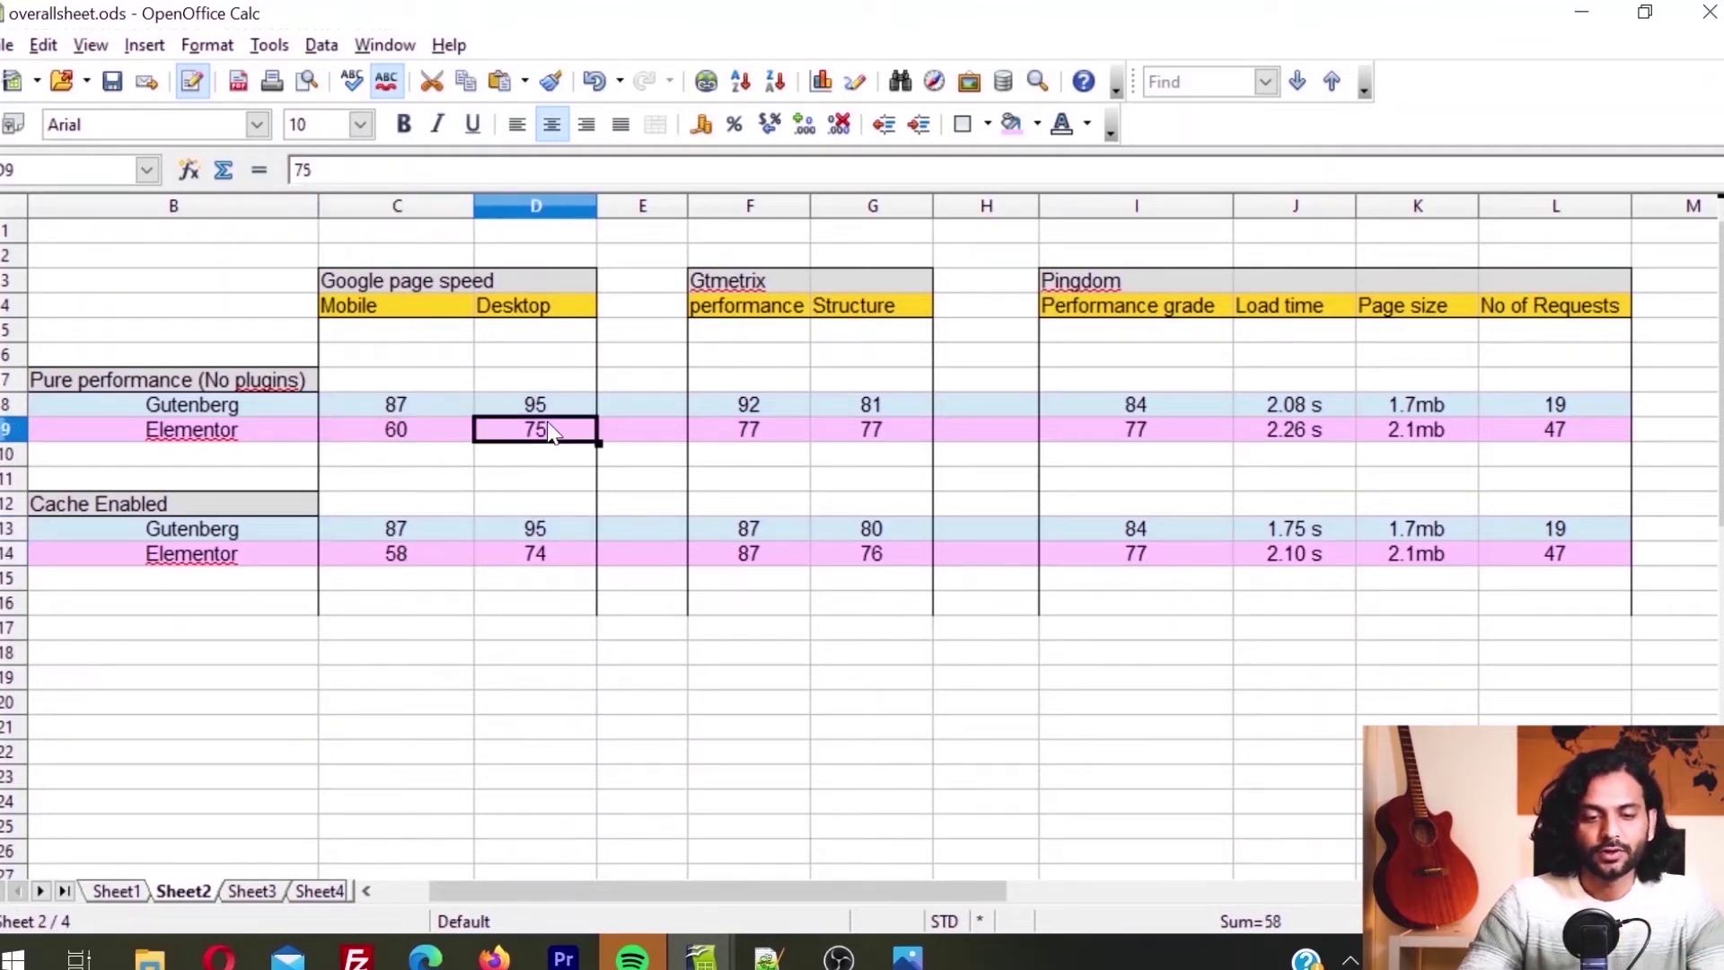
{"action": "left_click", "coordinate": [546, 554]}
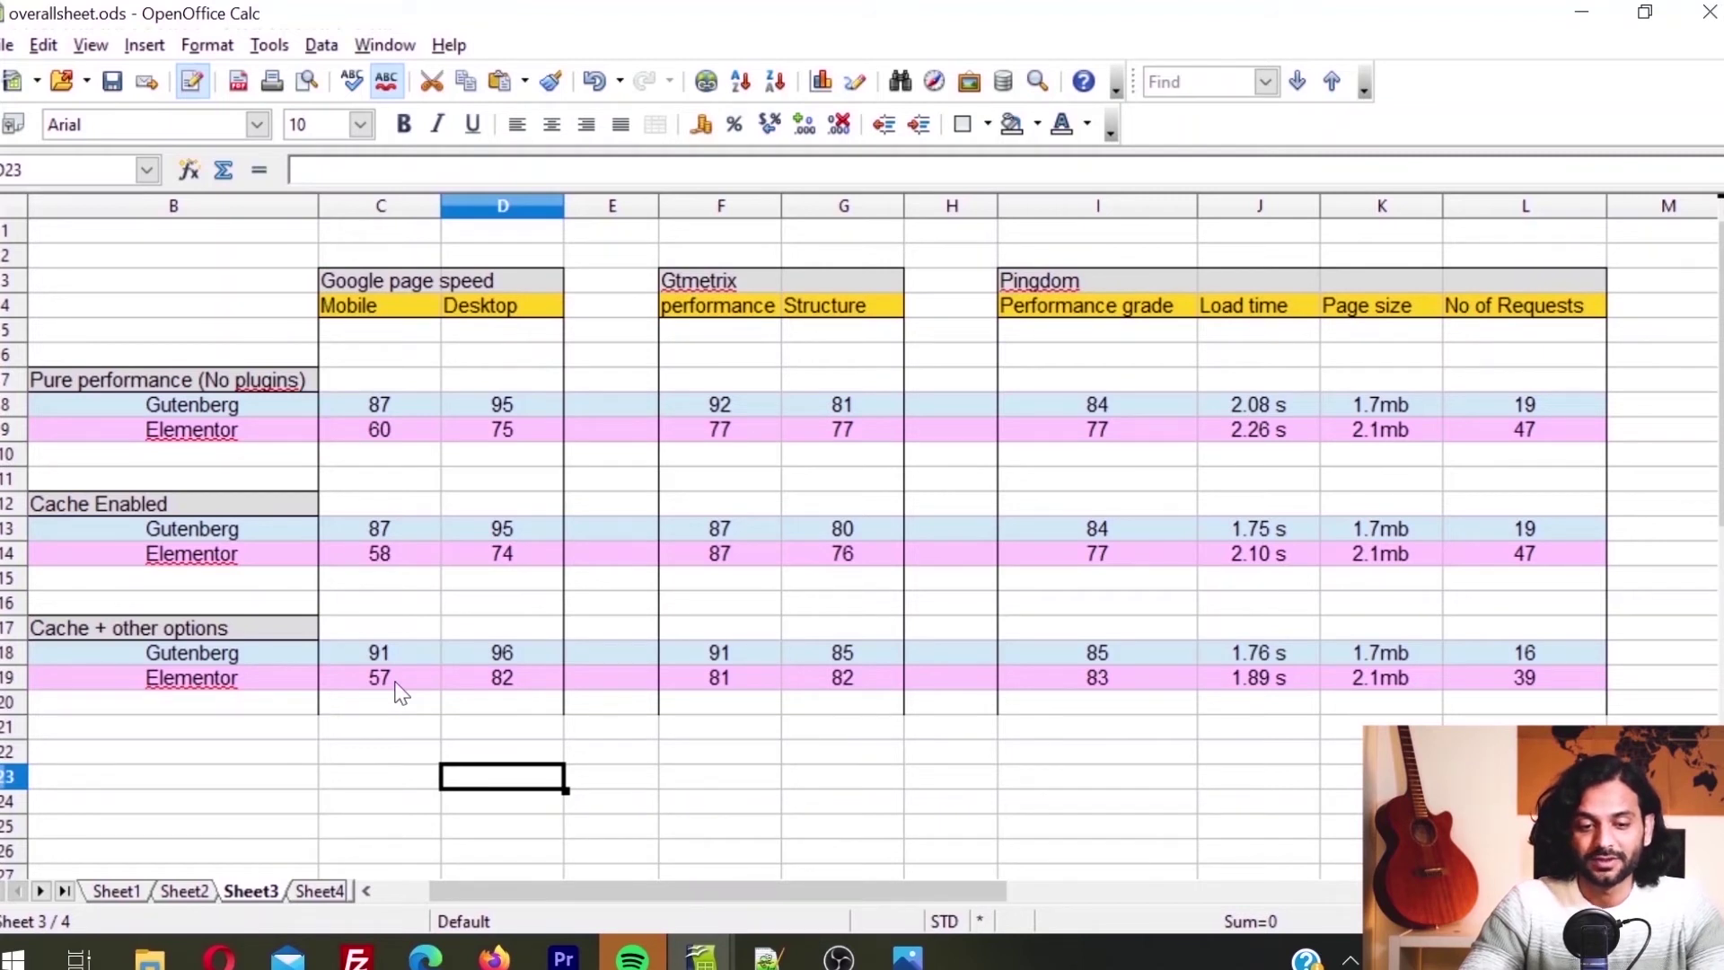
{"action": "left_click", "coordinate": [525, 682]}
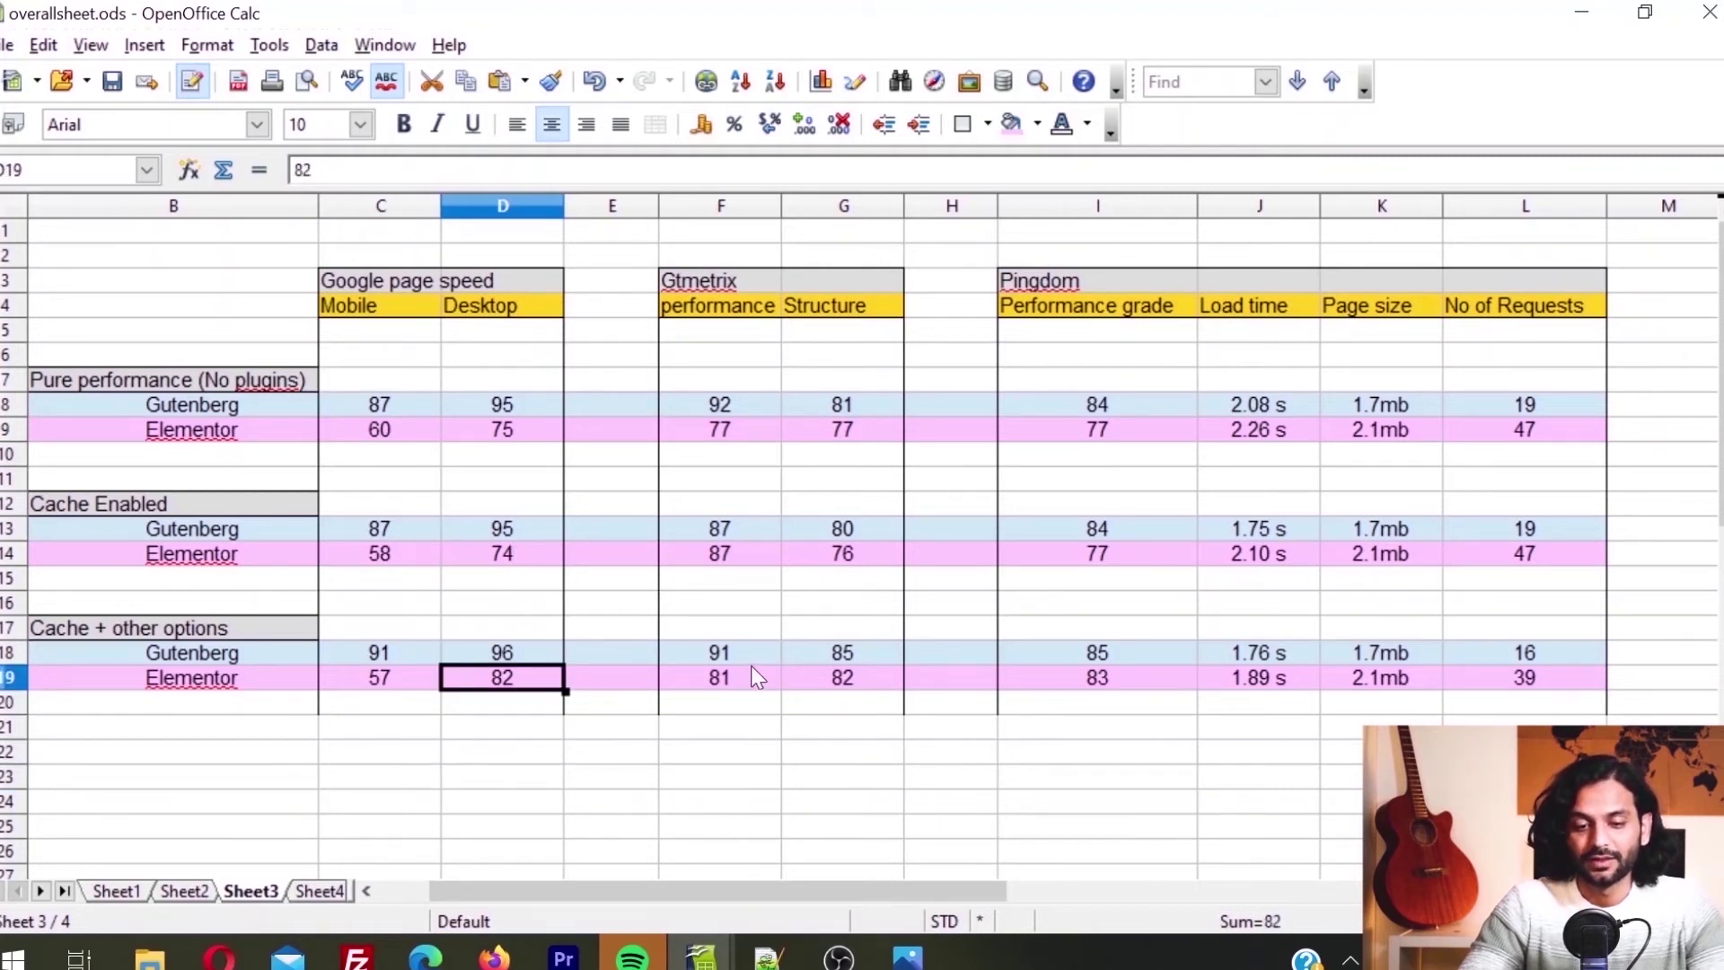
{"action": "left_click", "coordinate": [729, 654]}
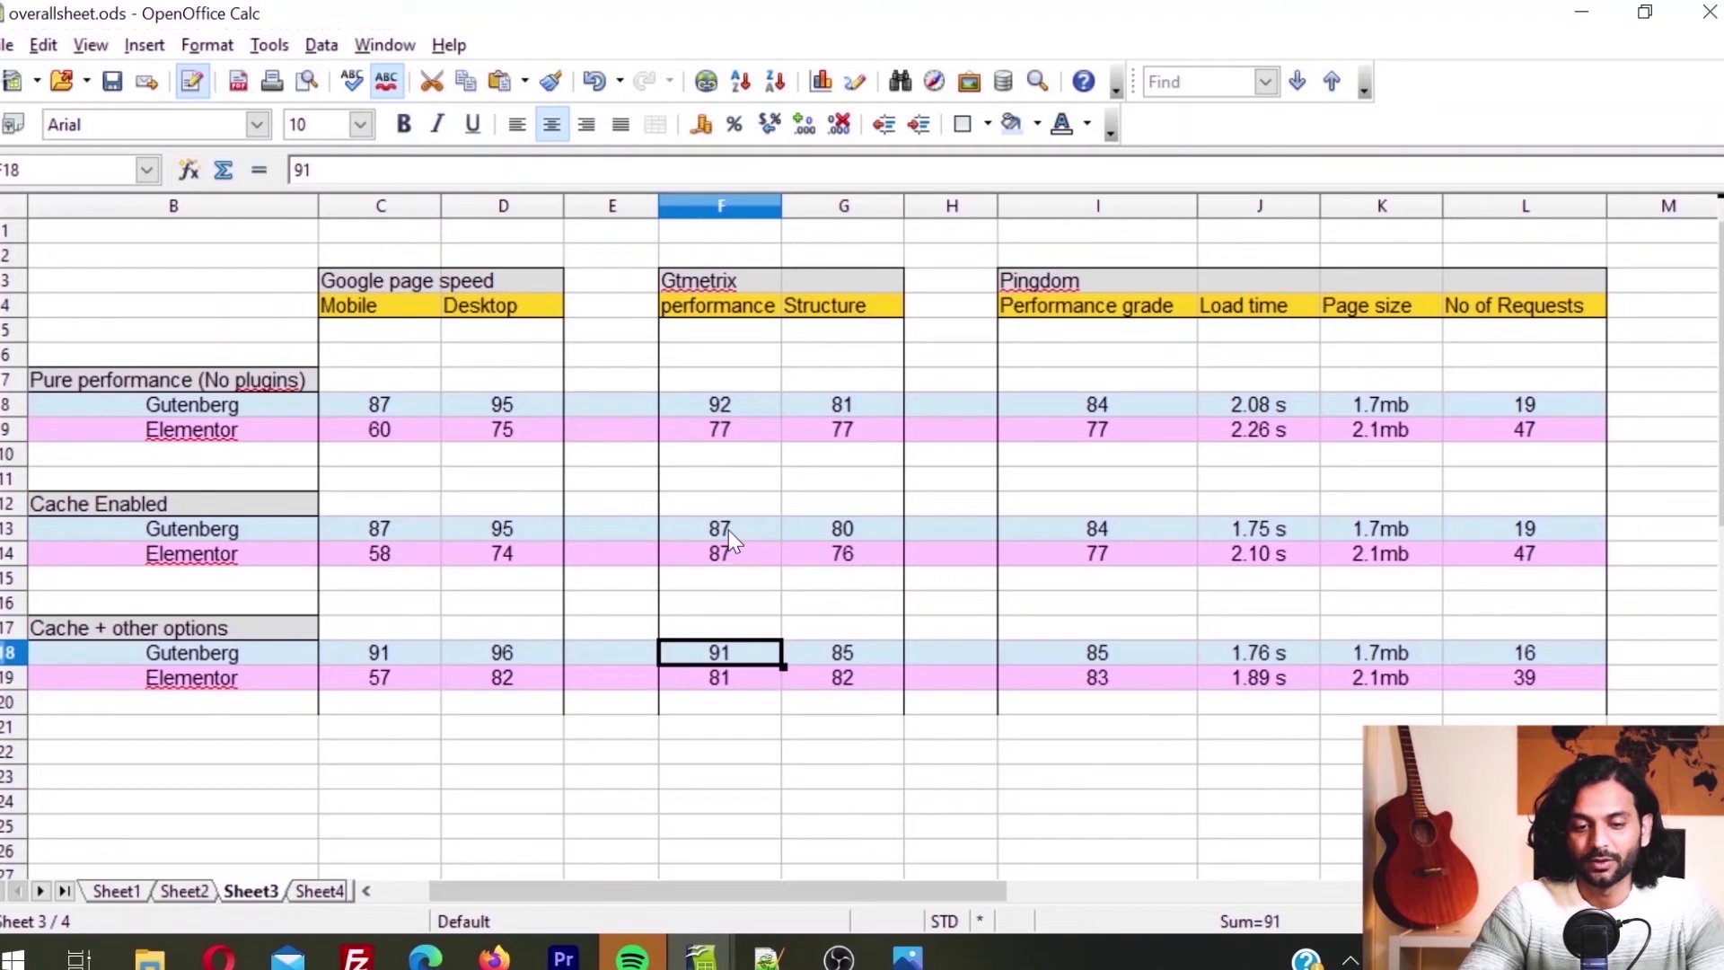
{"action": "left_click", "coordinate": [729, 531]}
{"action": "left_click", "coordinate": [720, 653]}
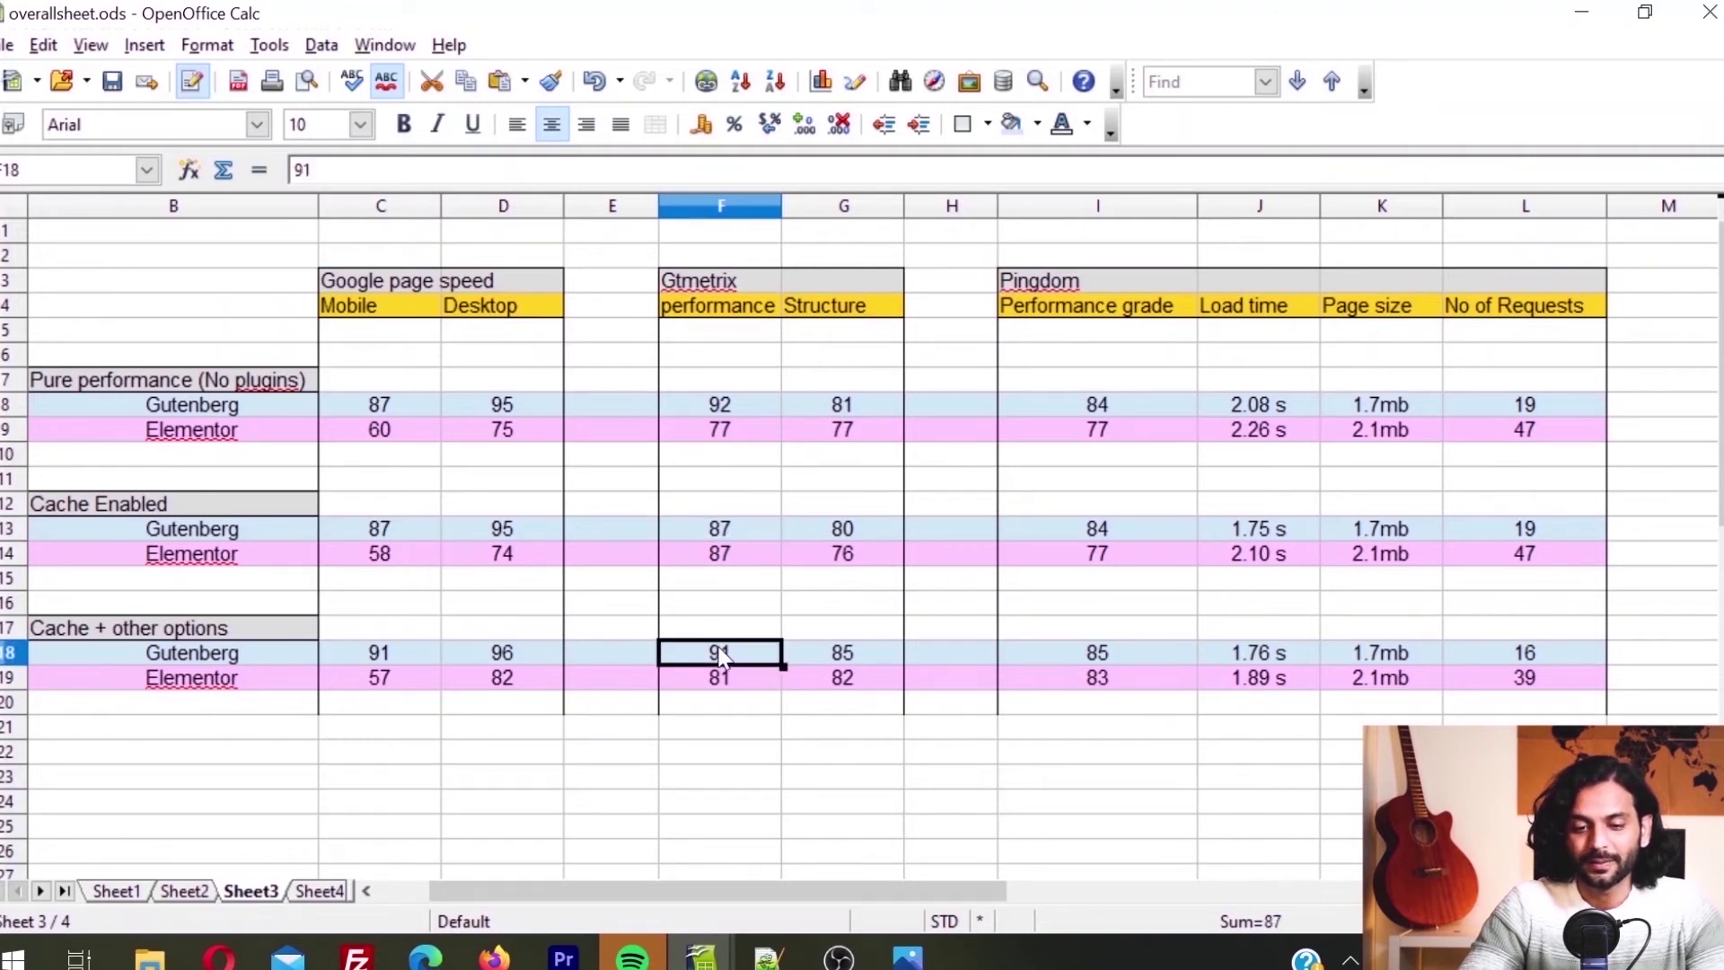
{"action": "left_click", "coordinate": [846, 532]}
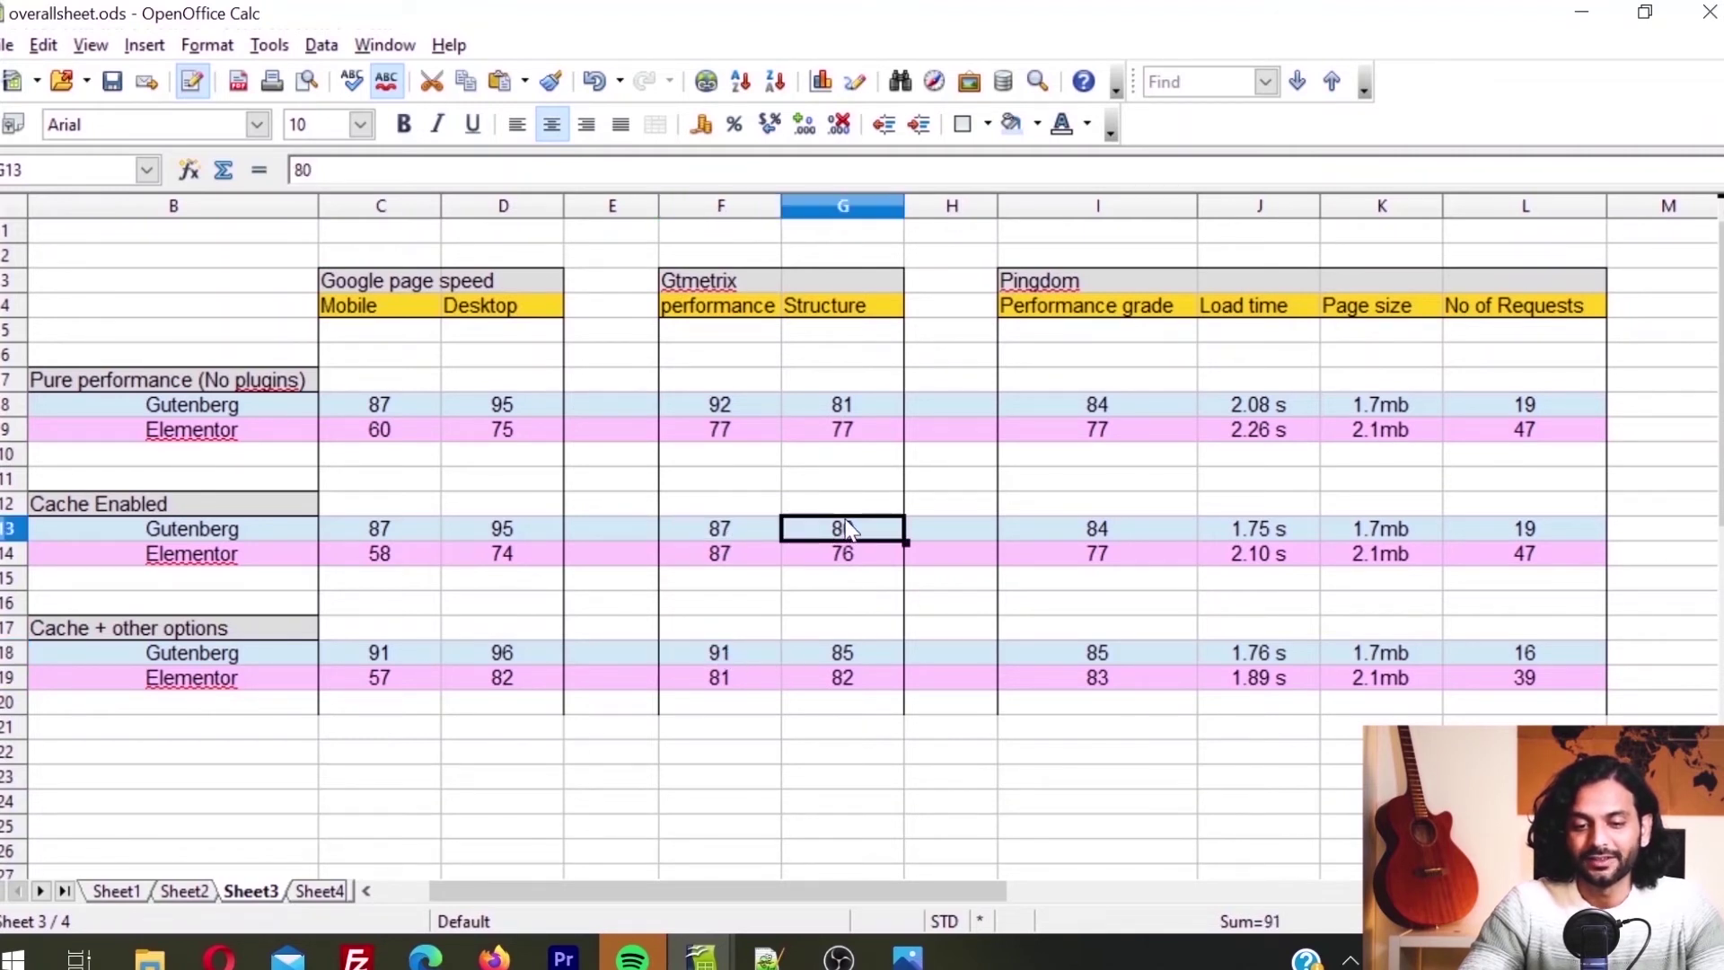
{"action": "left_click", "coordinate": [847, 658]}
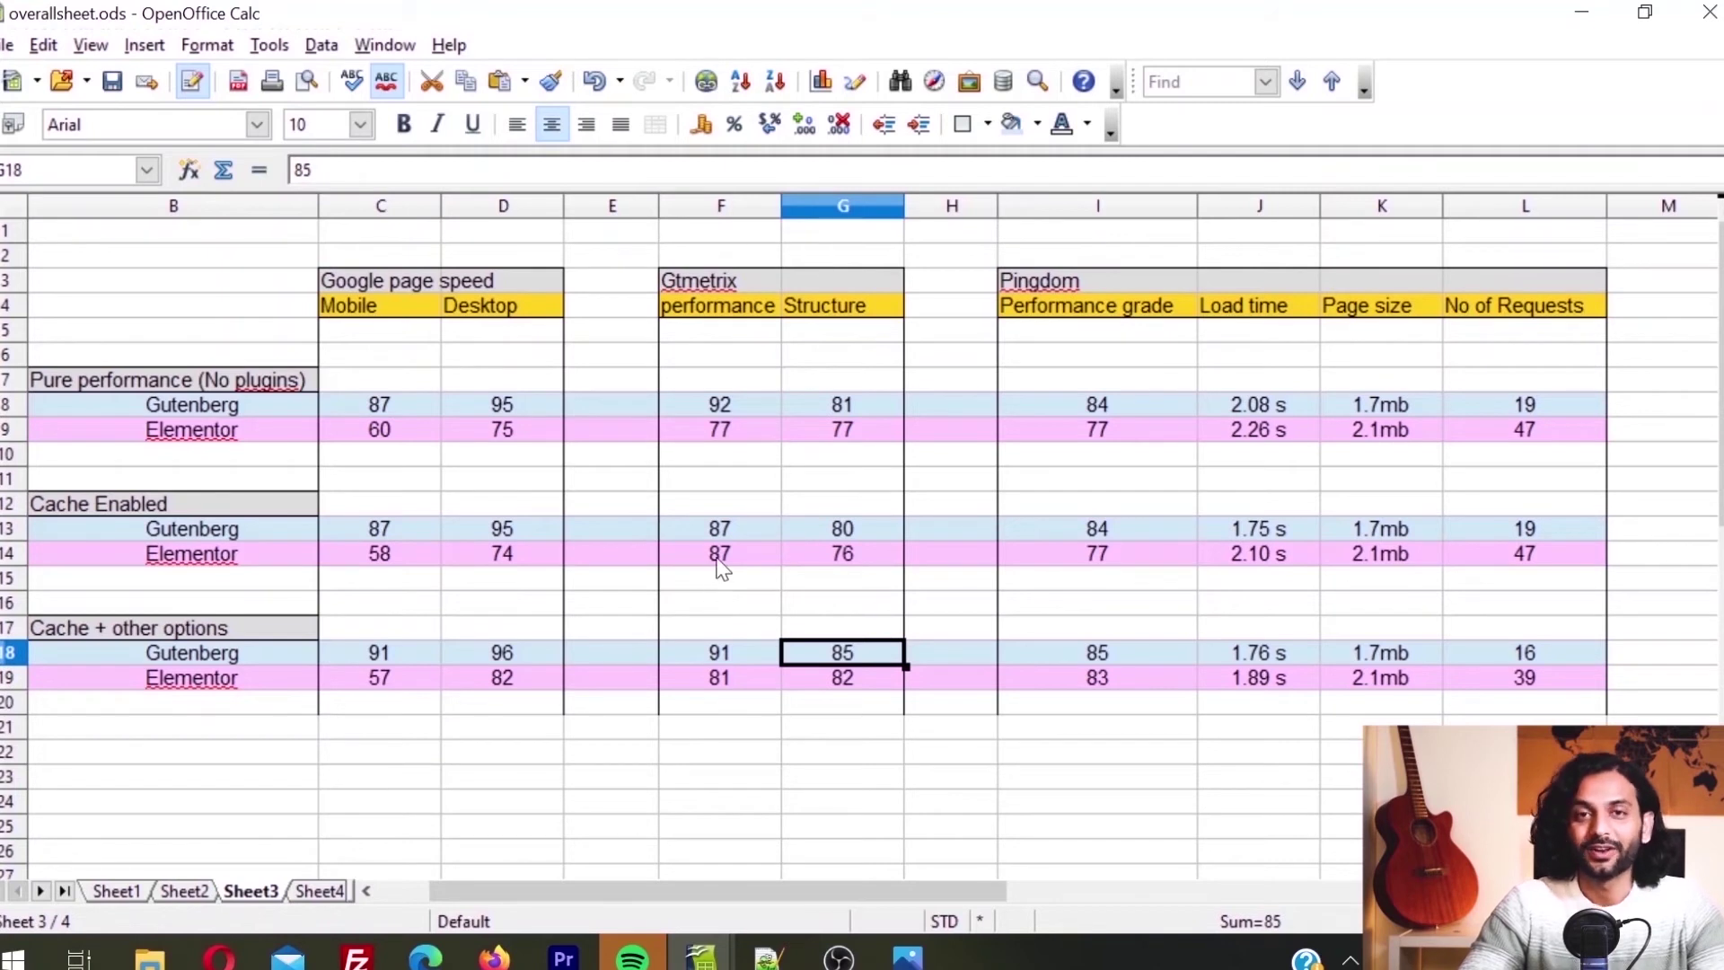
{"action": "left_click", "coordinate": [721, 561]}
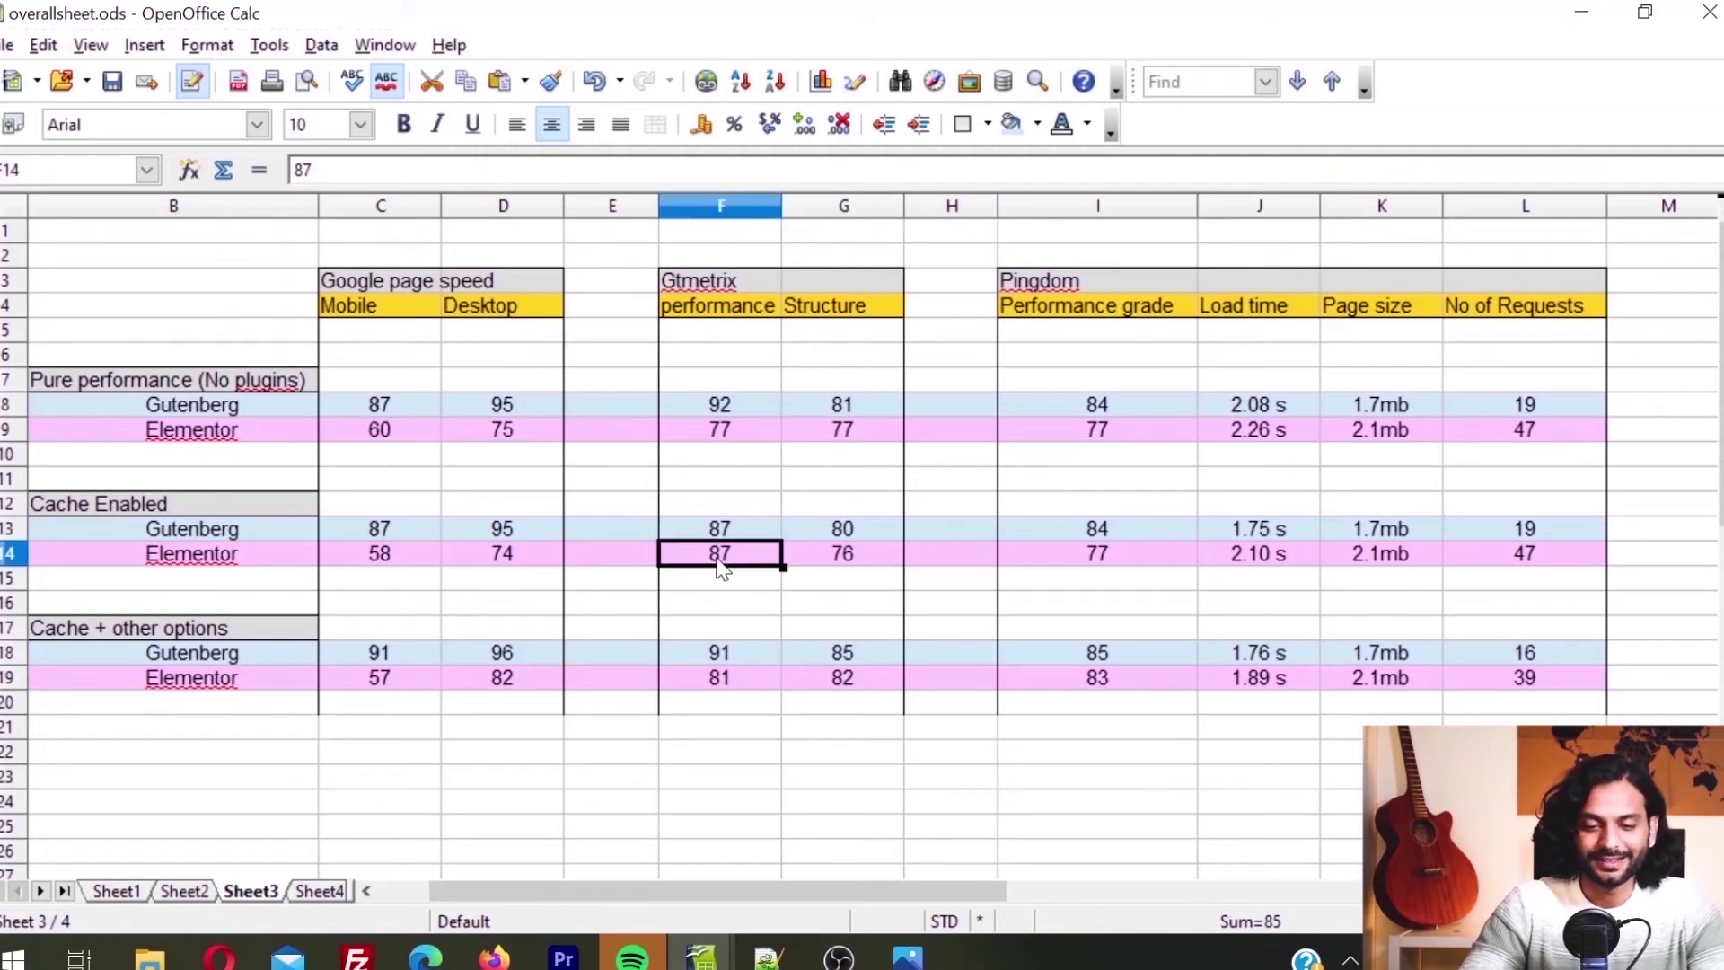
{"action": "left_click", "coordinate": [727, 685]}
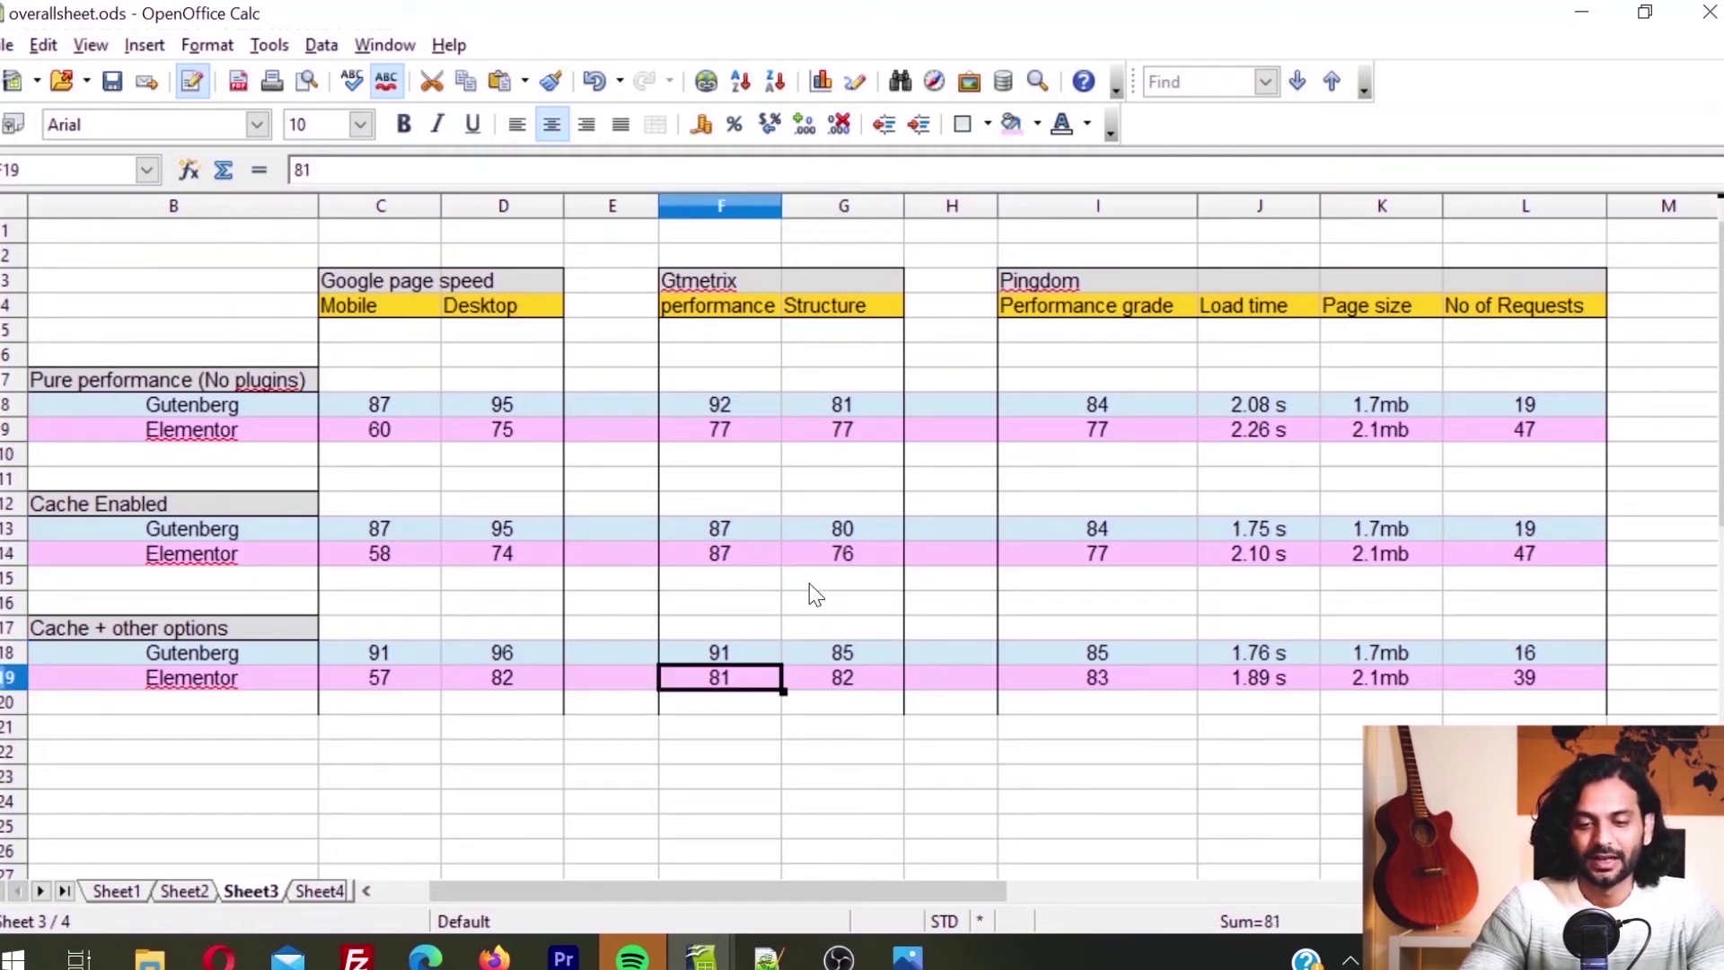
{"action": "left_click", "coordinate": [851, 564]}
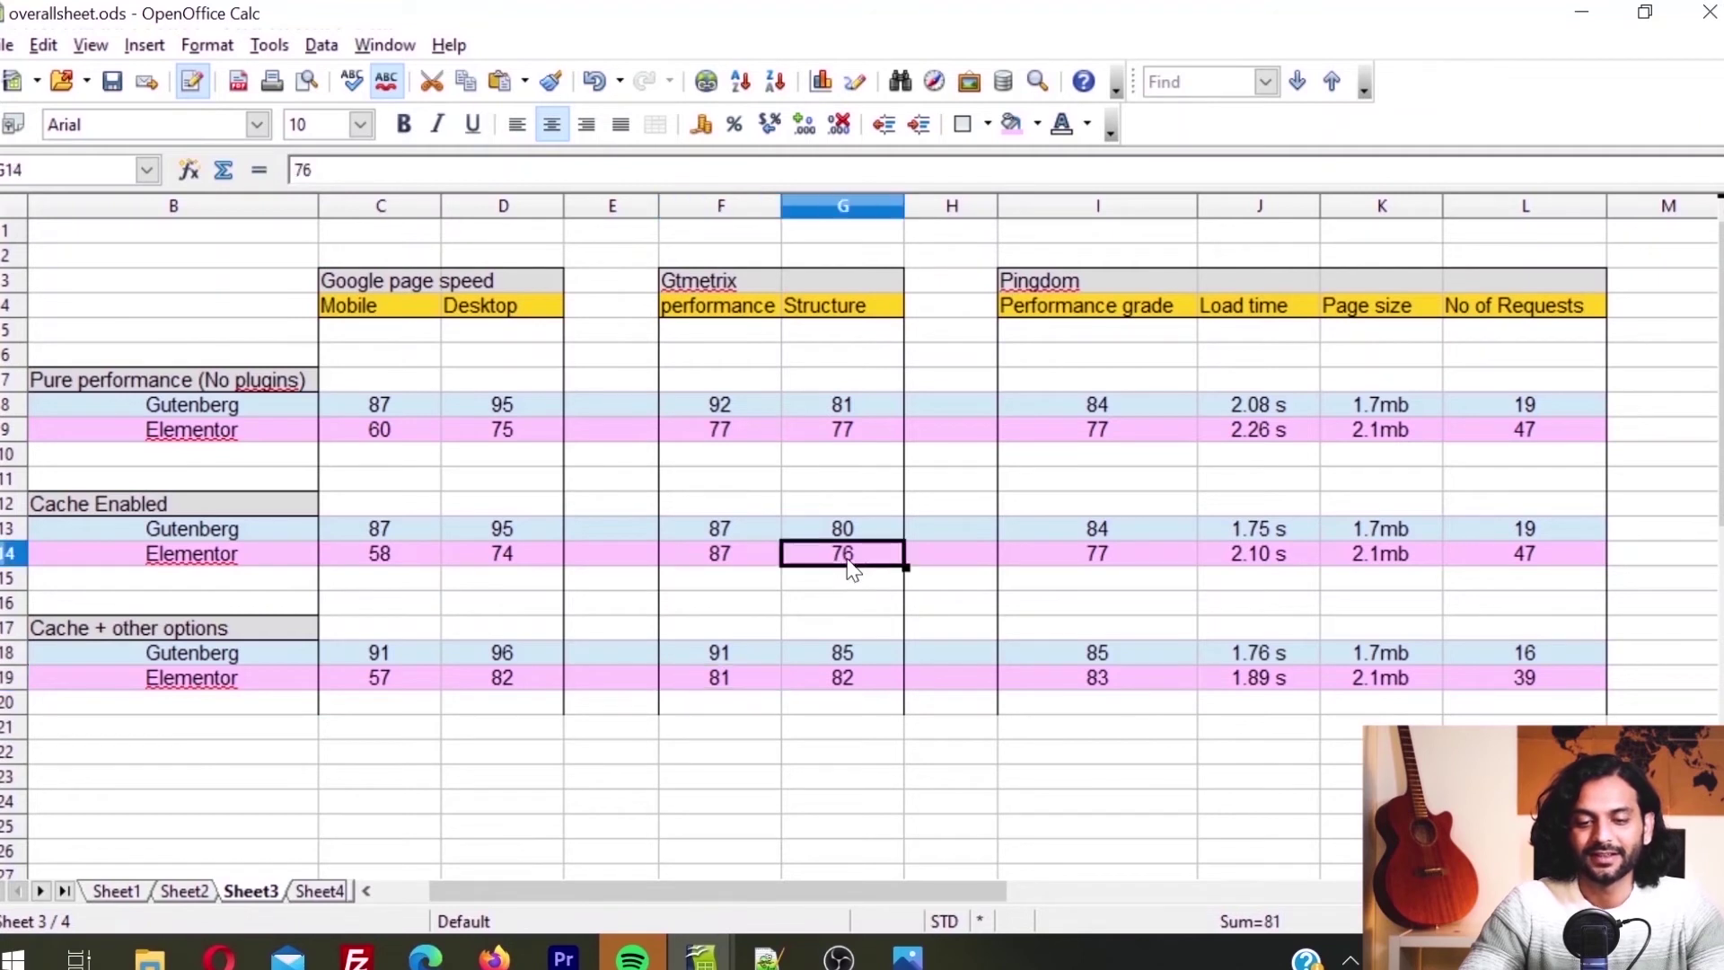
{"action": "left_click", "coordinate": [853, 679]}
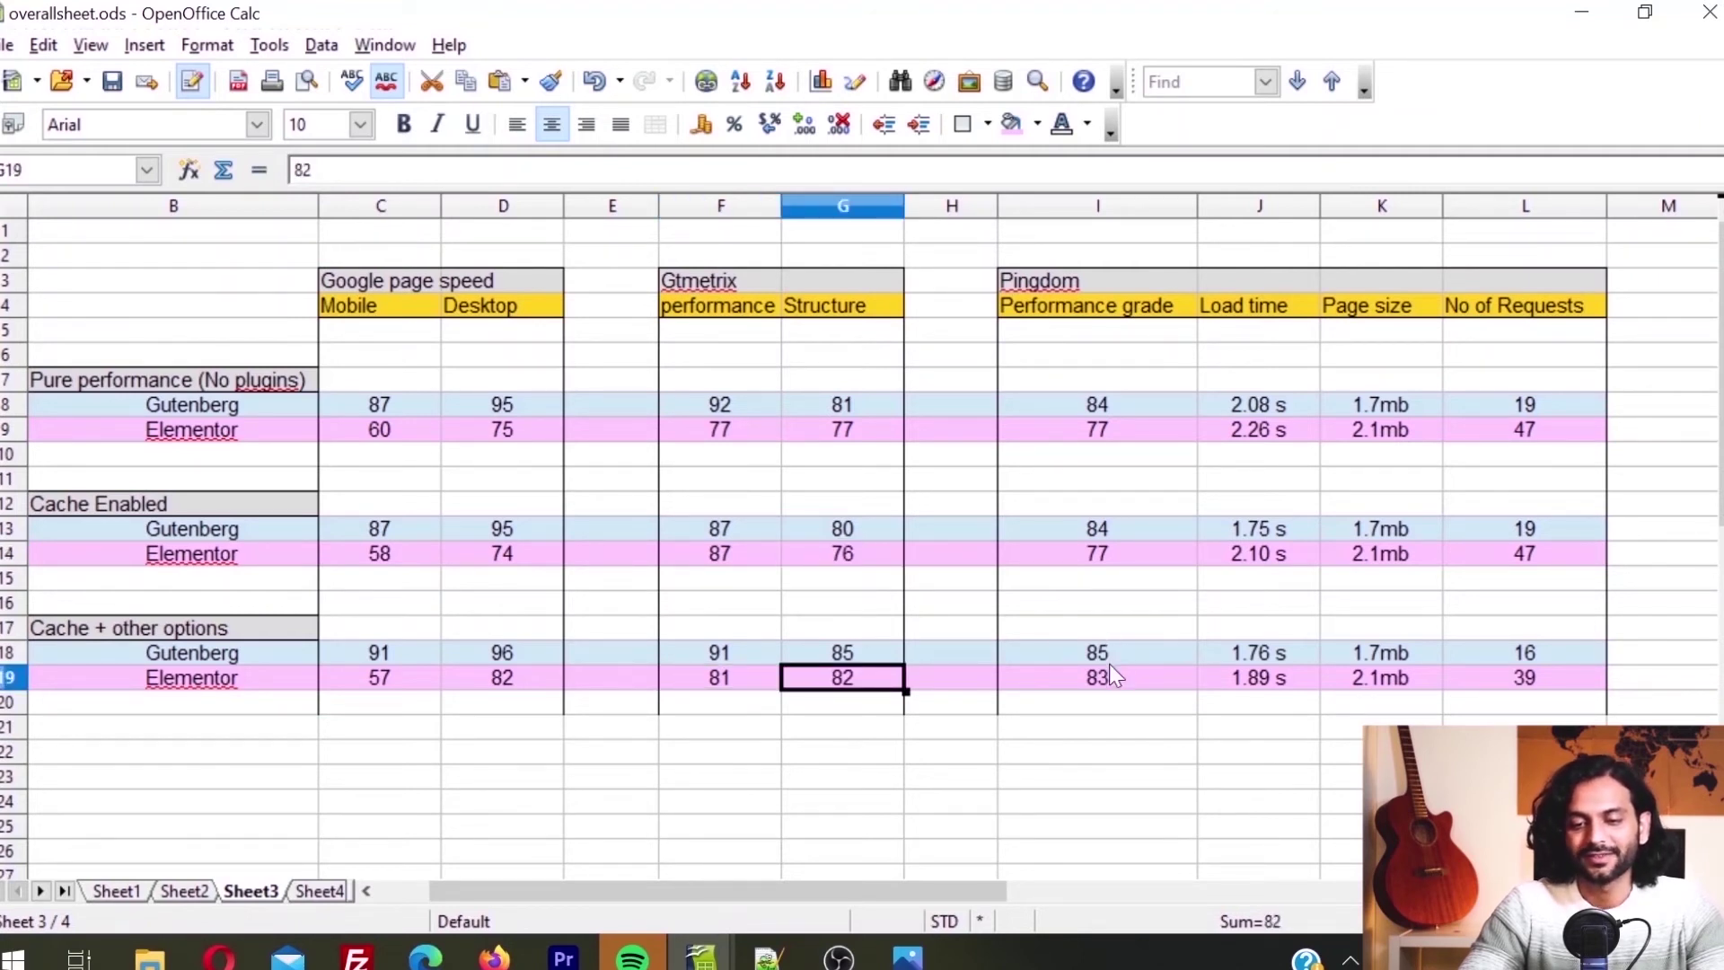
Step: Compare the Pingdom performance grades under Cache Enabled and Cache + other options, and check Gutenberg's load time with the other options
{"action": "left_click", "coordinate": [1102, 526]}
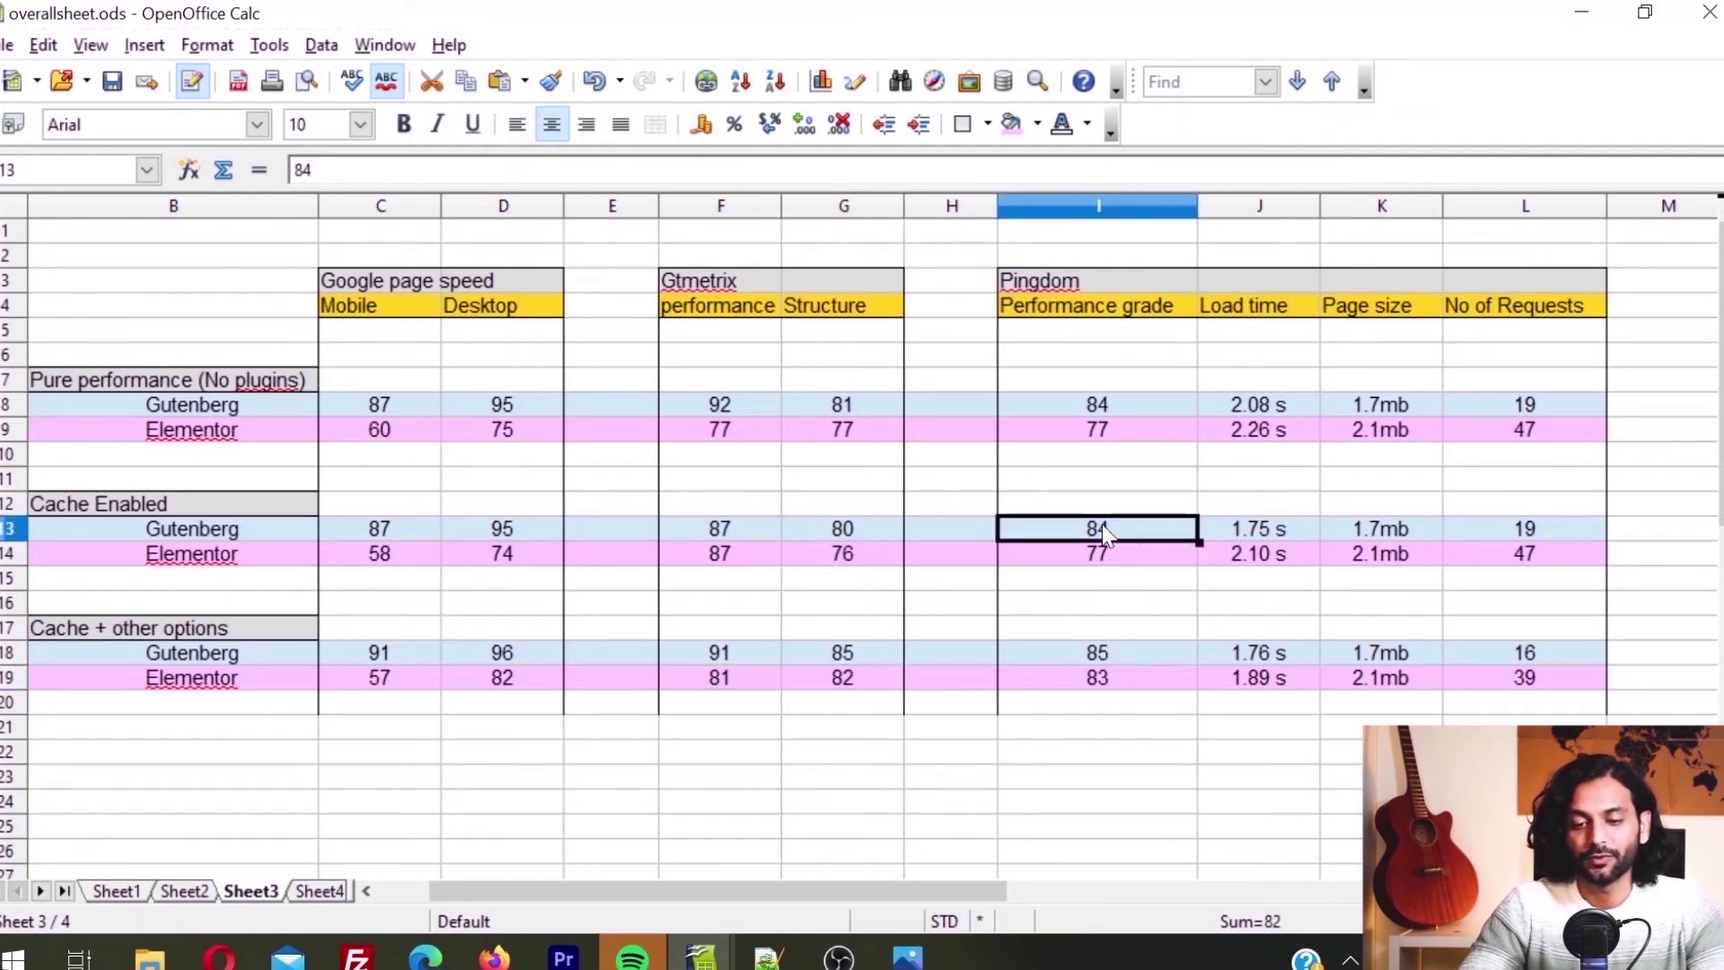
{"action": "left_click", "coordinate": [1107, 648]}
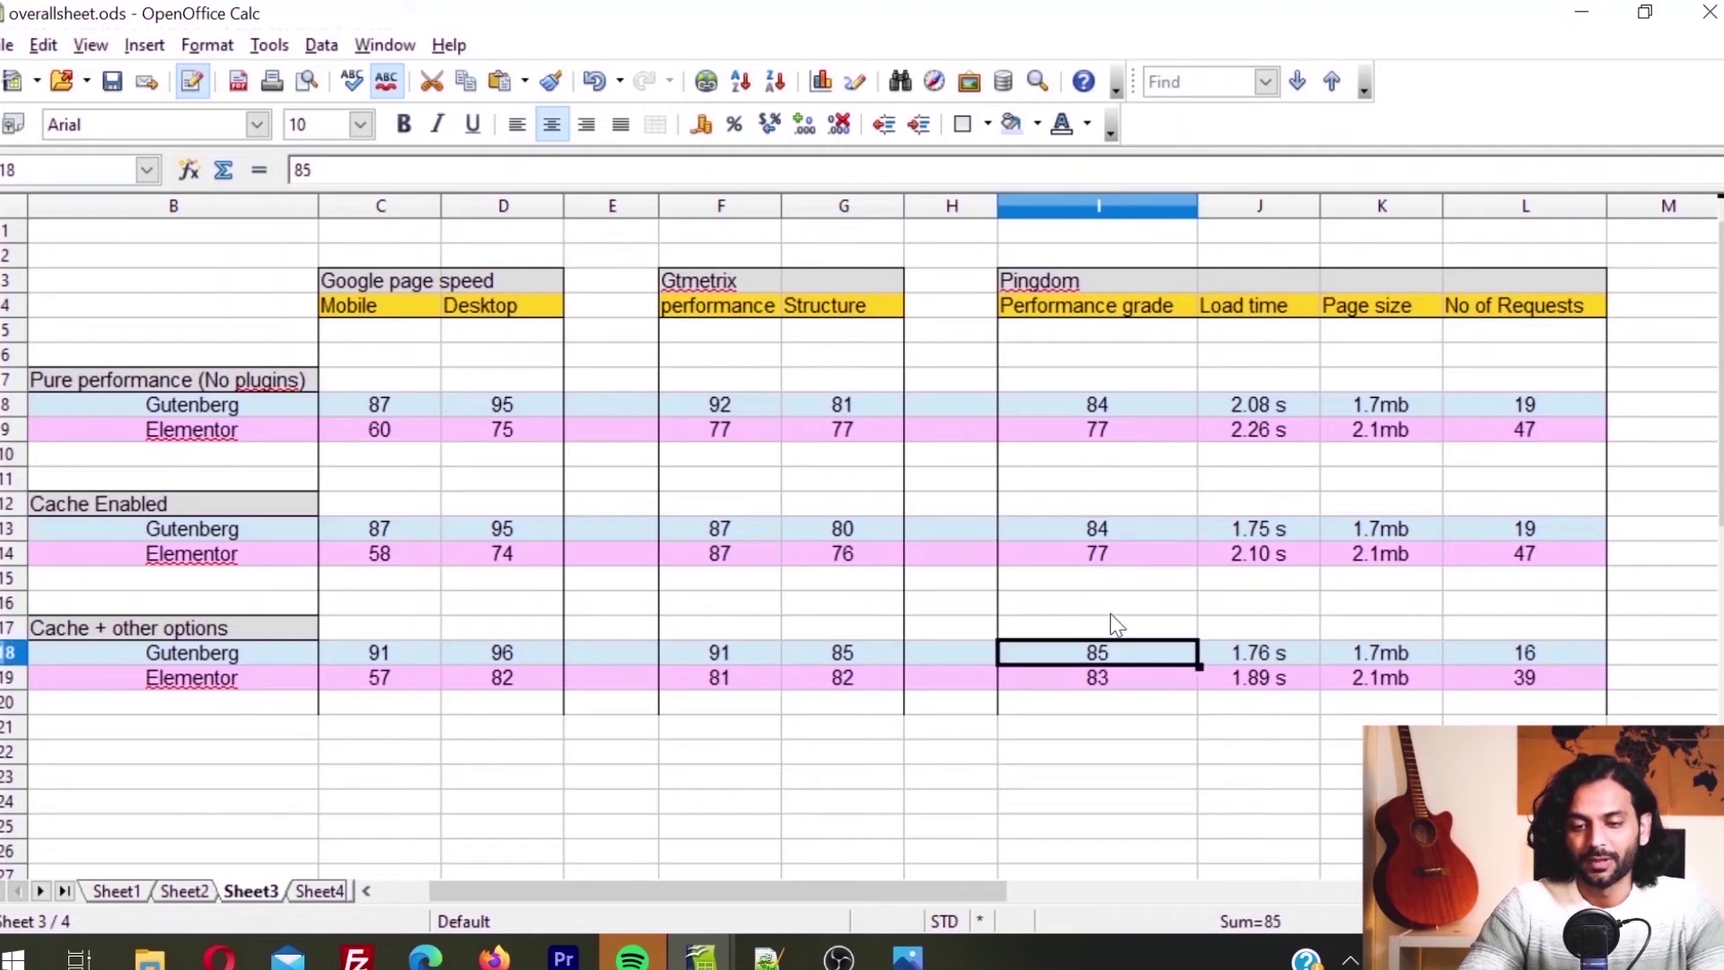
{"action": "left_click", "coordinate": [1111, 558]}
{"action": "left_click", "coordinate": [1110, 676]}
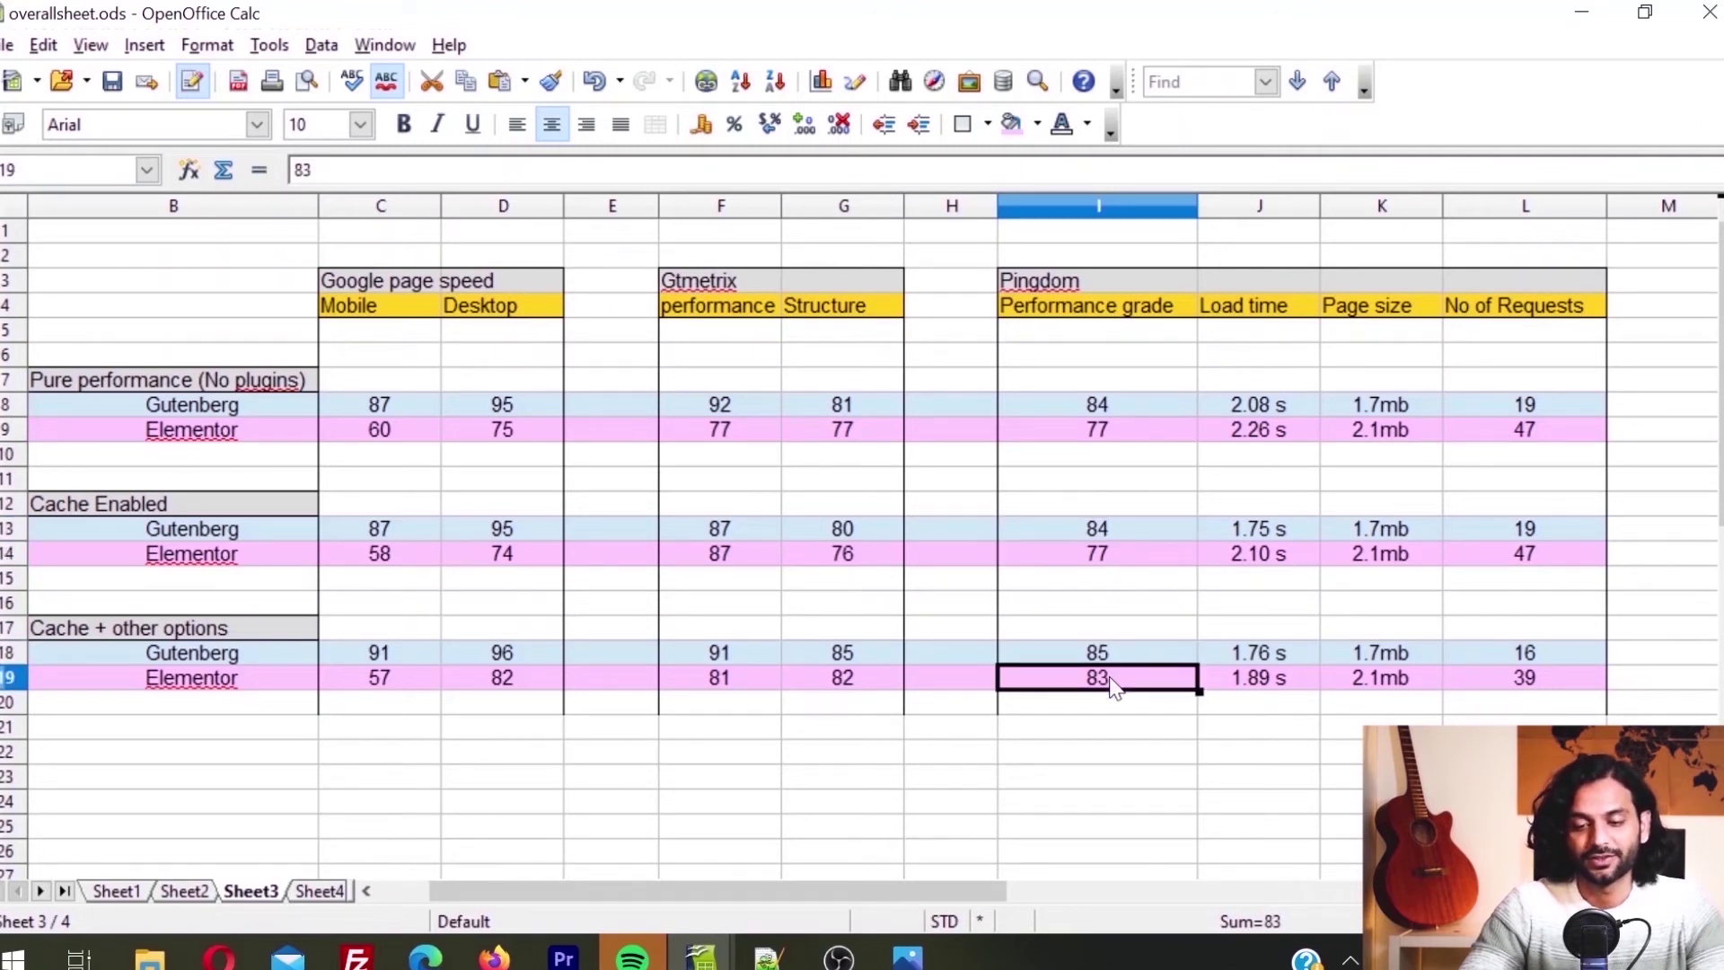
{"action": "left_click", "coordinate": [1262, 648]}
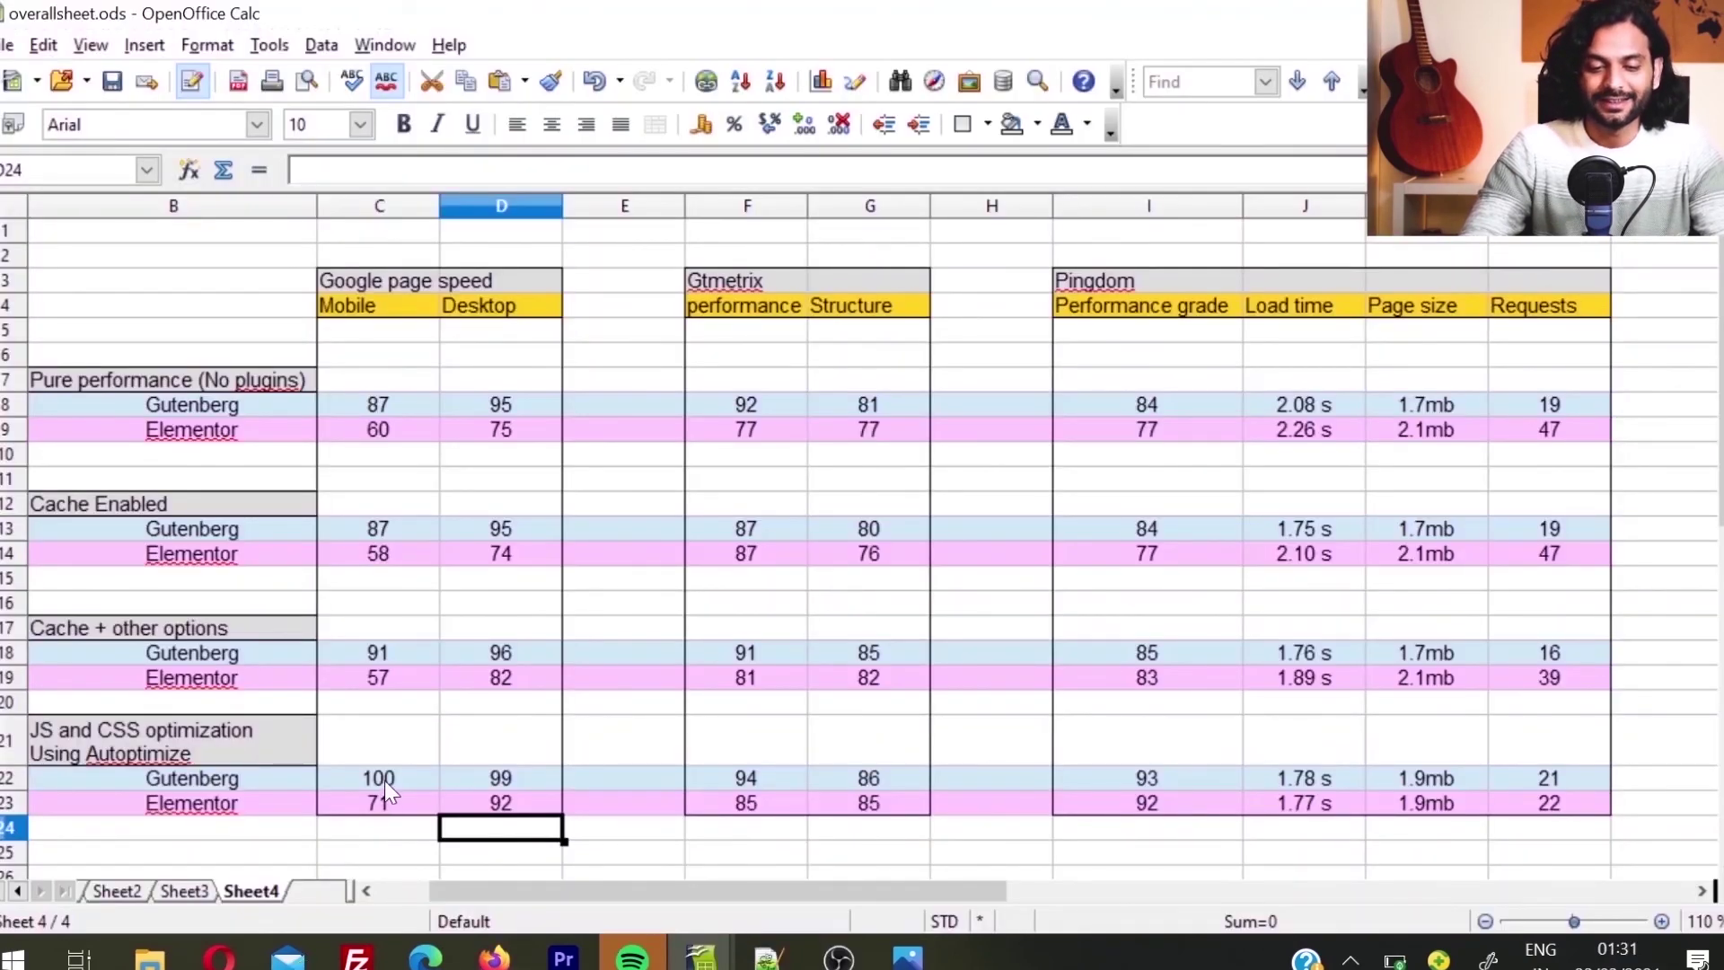
Step: On Sheet4, compare Gutenberg's and Elementor's mobile and desktop Google page speed scores with Autoptimize, and check Gutenberg's Gtmetrix performance
{"action": "left_click", "coordinate": [386, 778]}
{"action": "key", "text": "Right"}
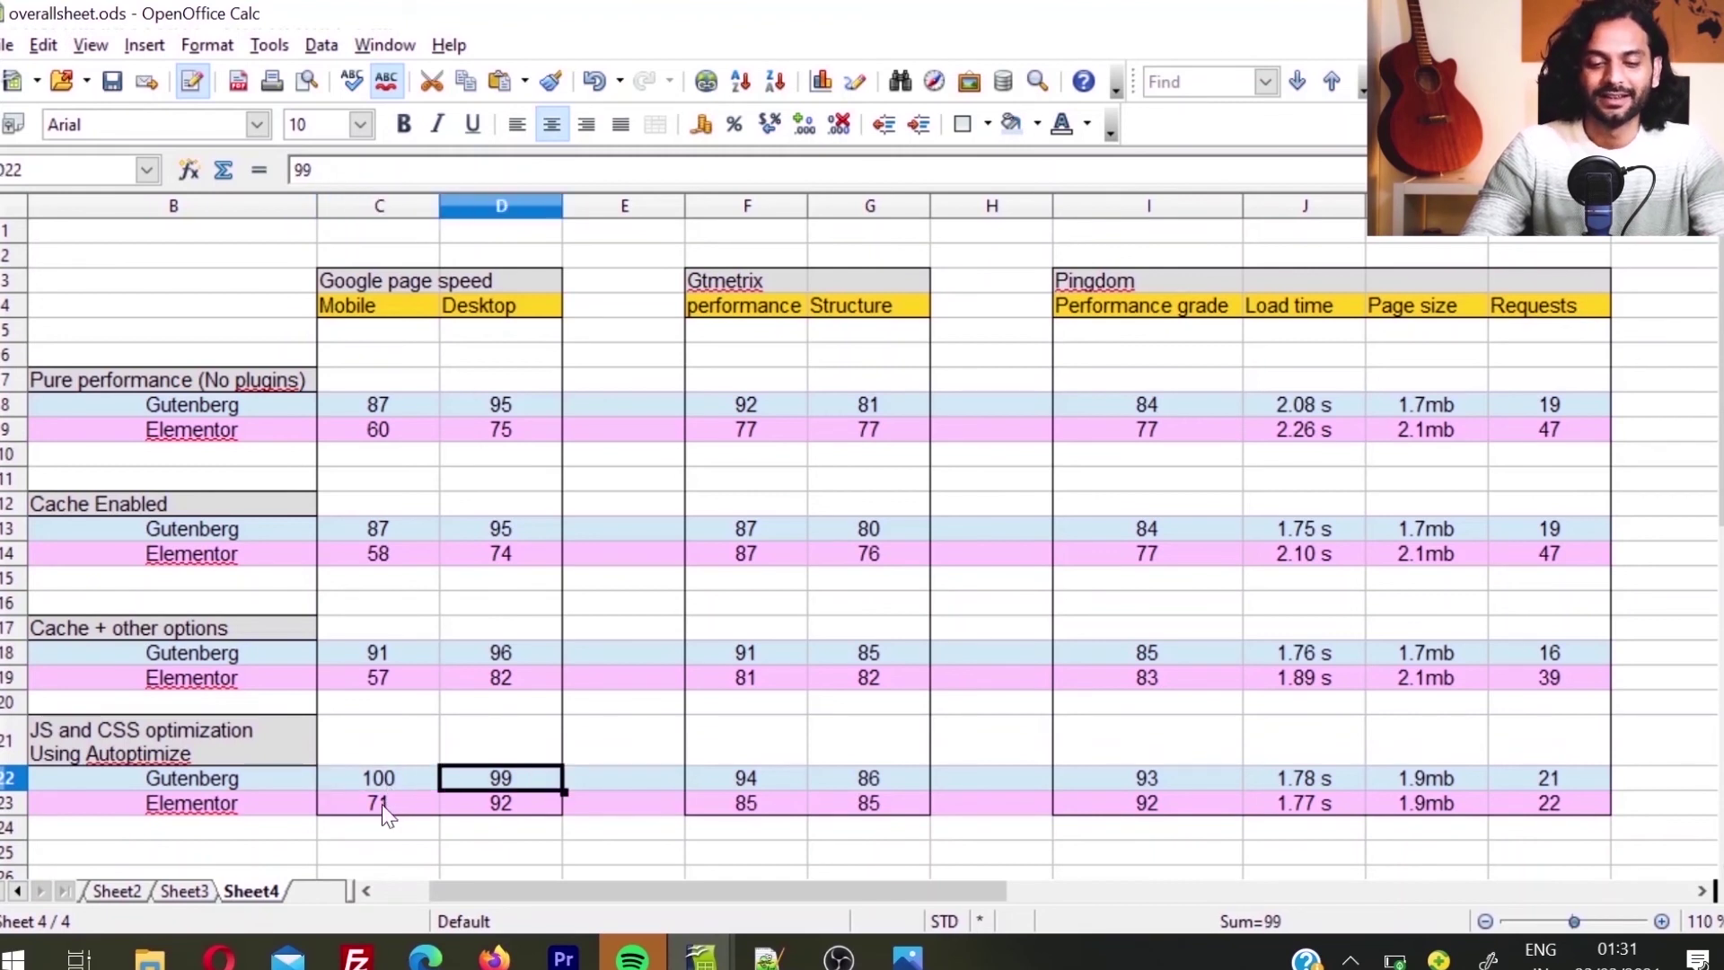
{"action": "left_click", "coordinate": [380, 804]}
{"action": "key", "text": "Right"}
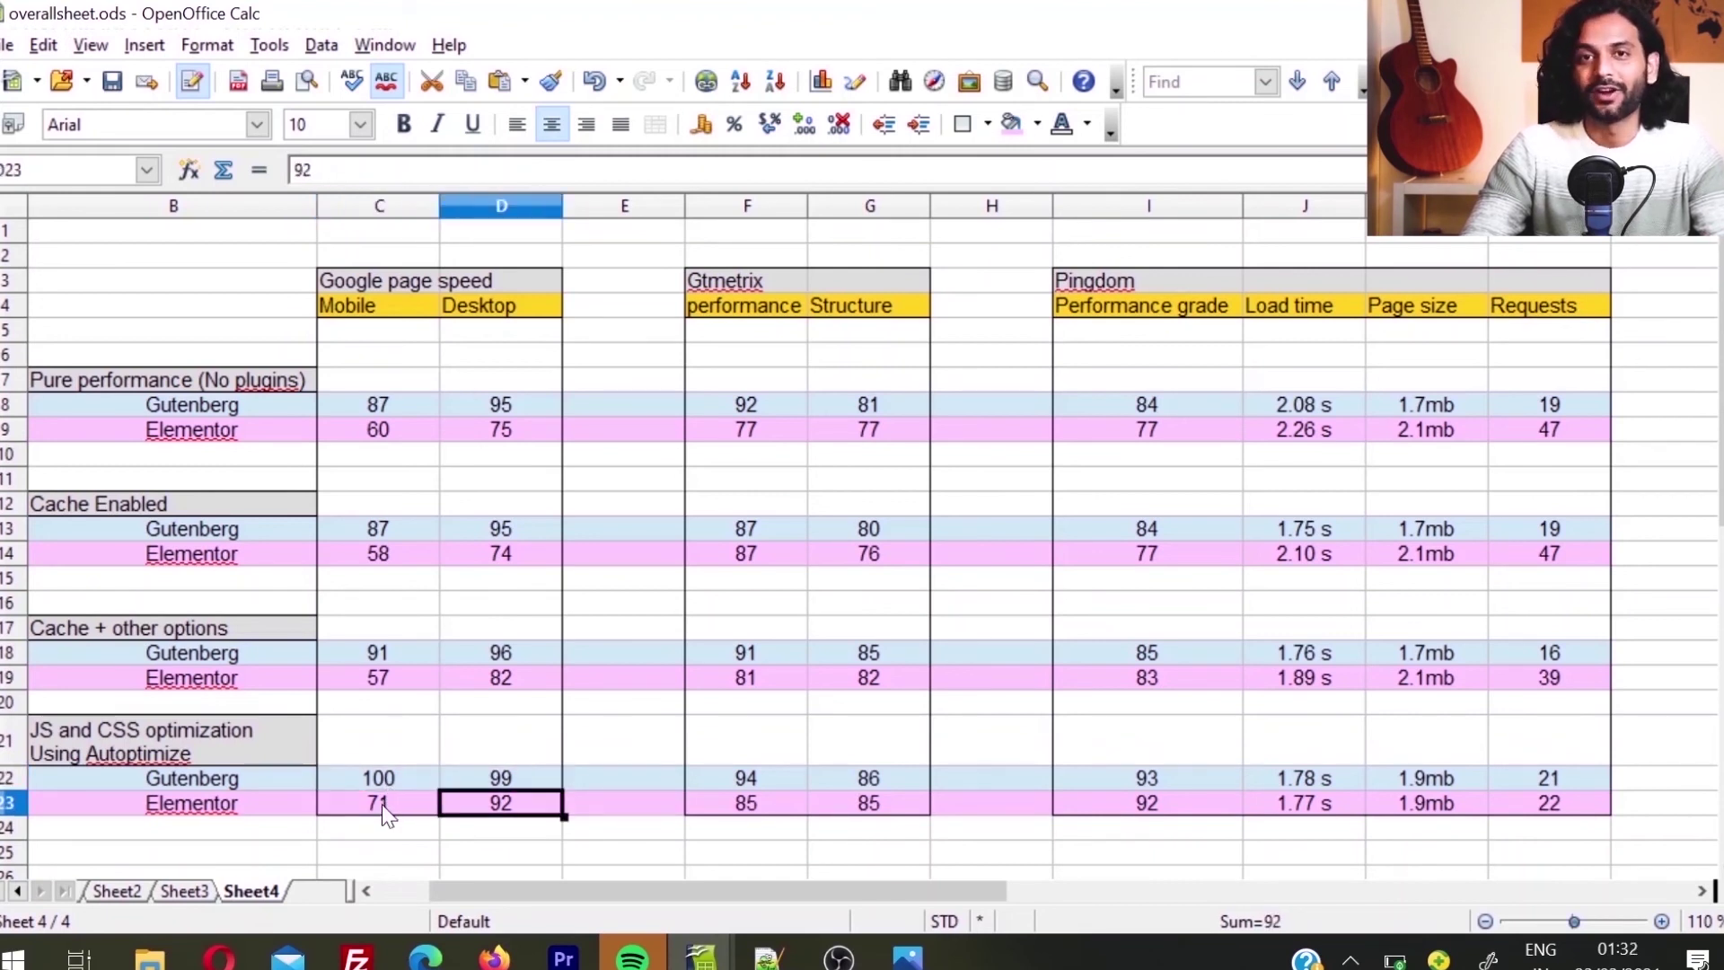
{"action": "left_click", "coordinate": [746, 785]}
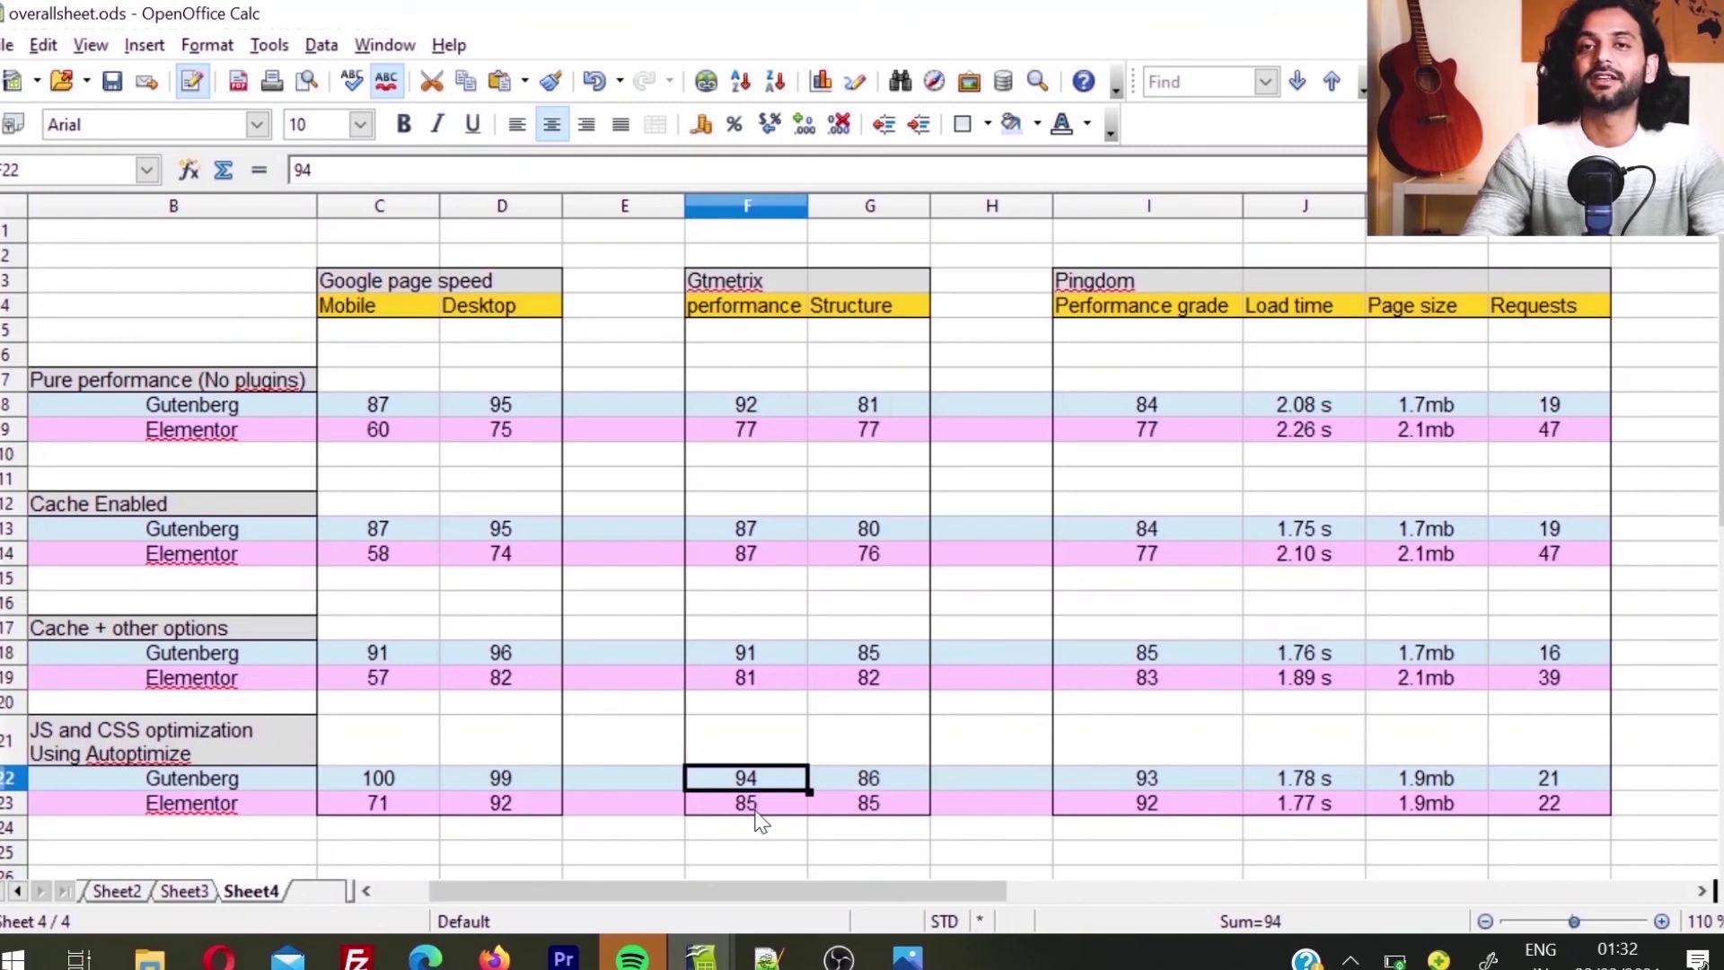
Step: Compare the Pingdom performance grades of both builders with Autoptimize, and examine load time, page size and requests
{"action": "left_click", "coordinate": [1162, 787]}
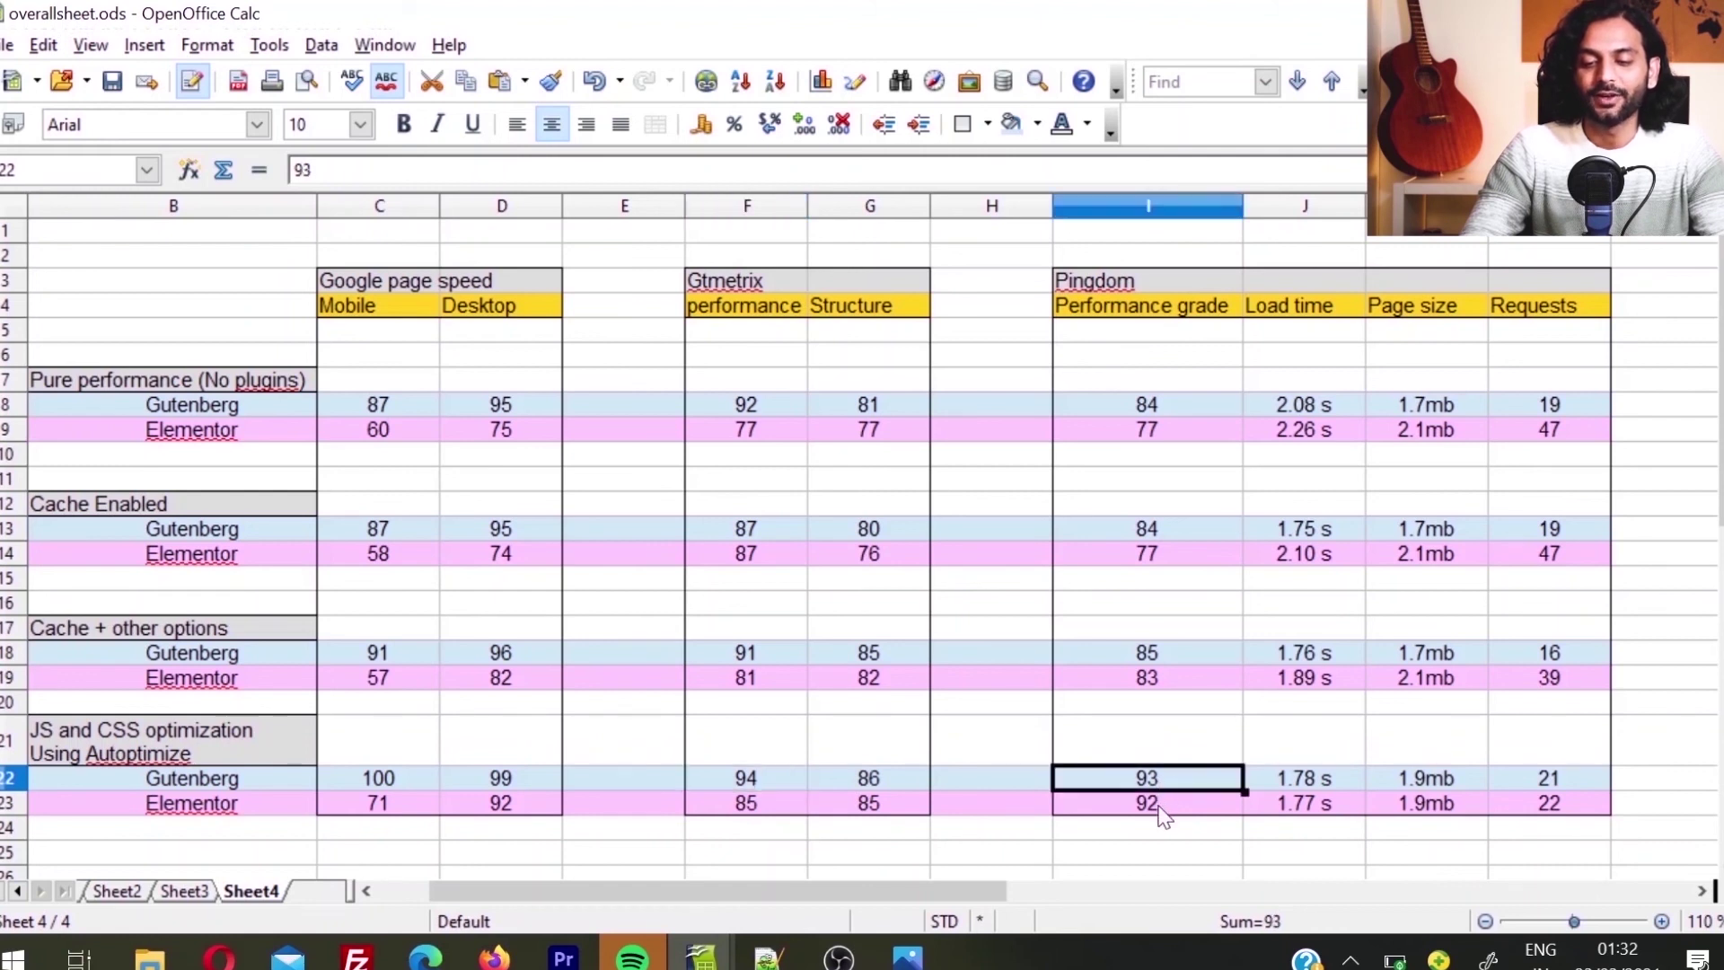
{"action": "left_click", "coordinate": [1164, 814]}
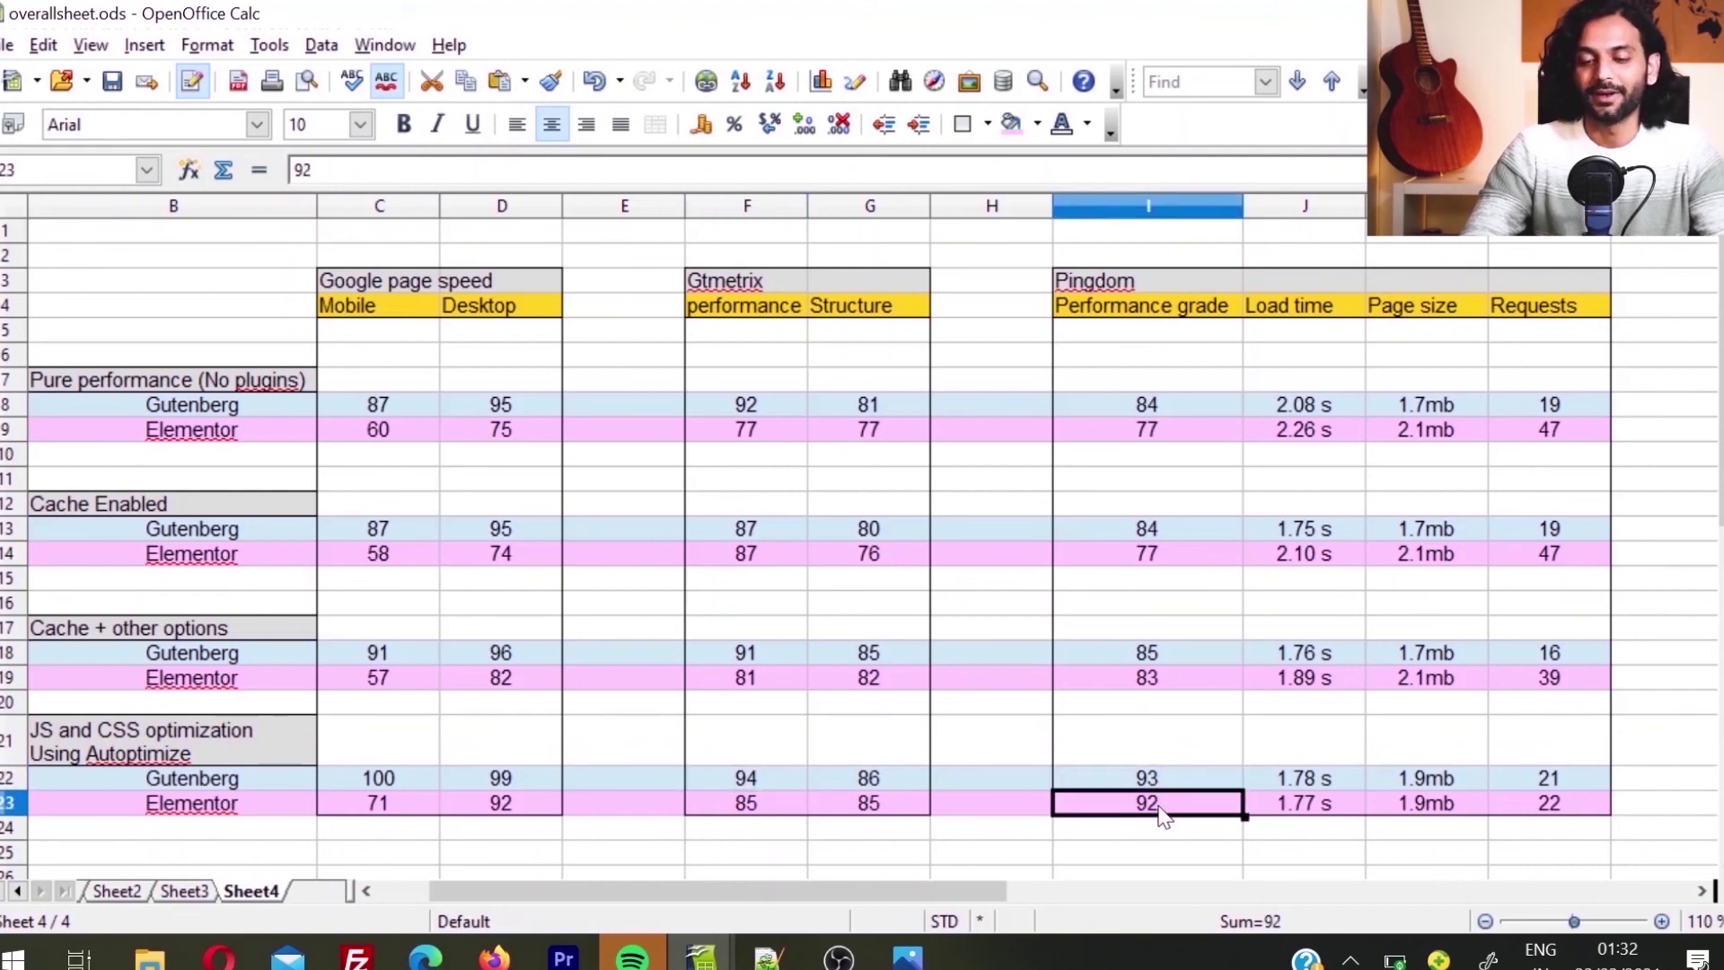
{"action": "left_click", "coordinate": [1318, 782]}
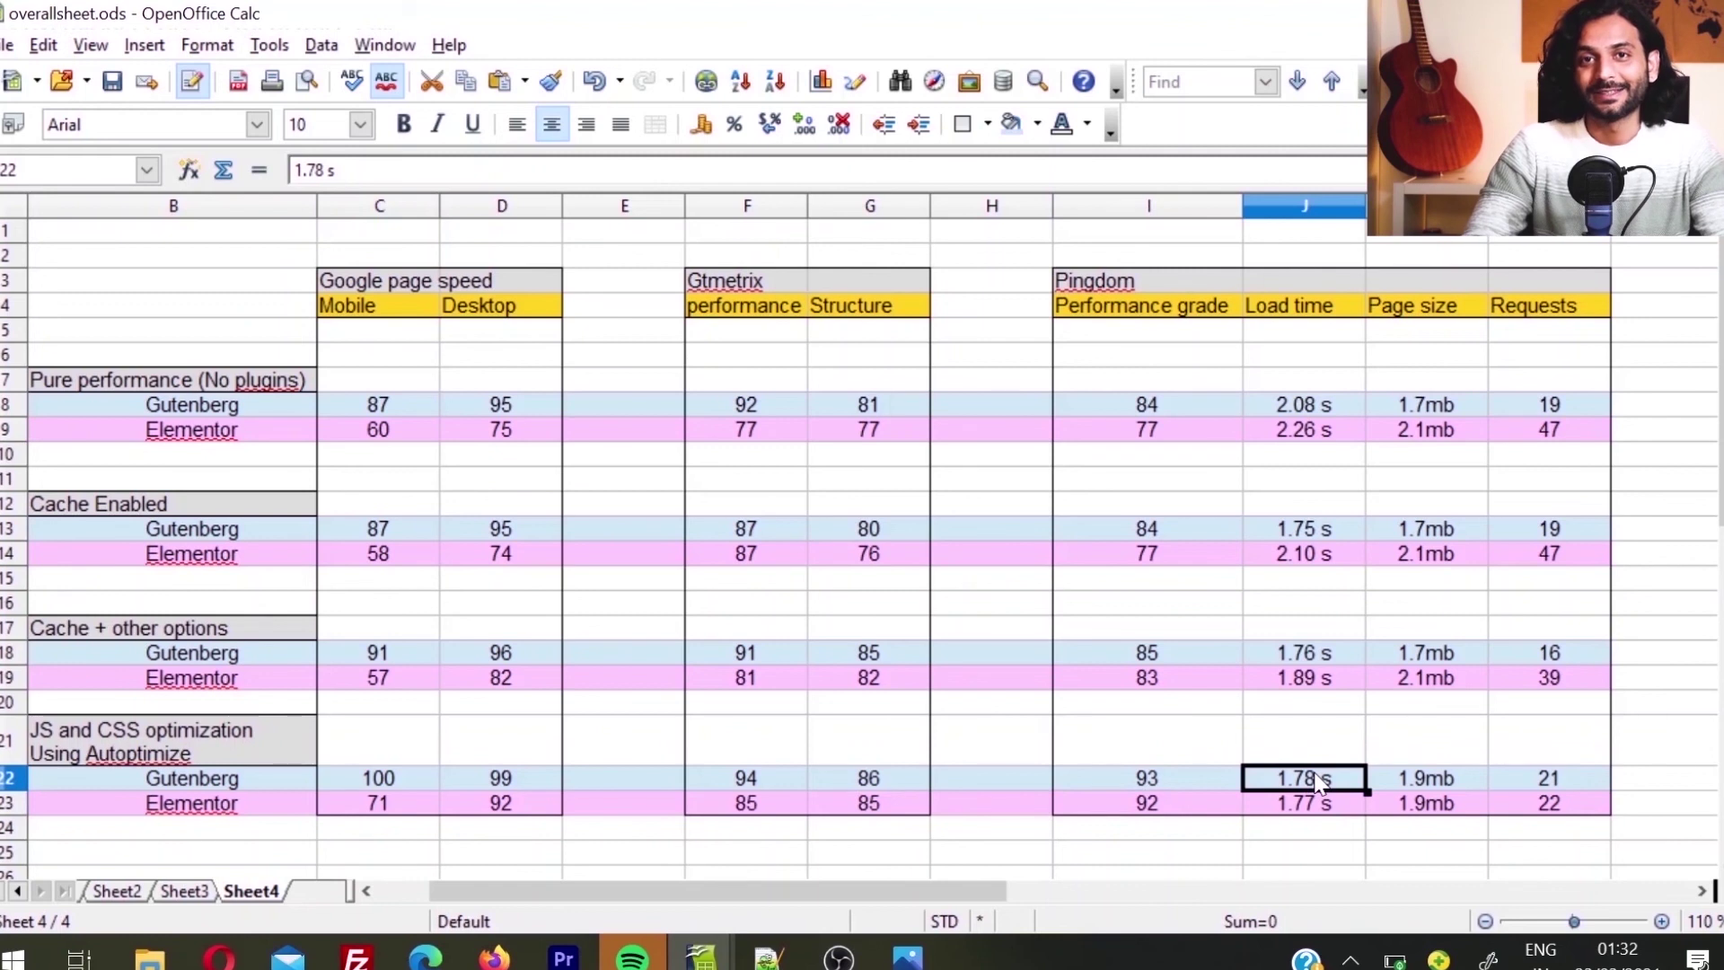
{"action": "key", "text": "Right"}
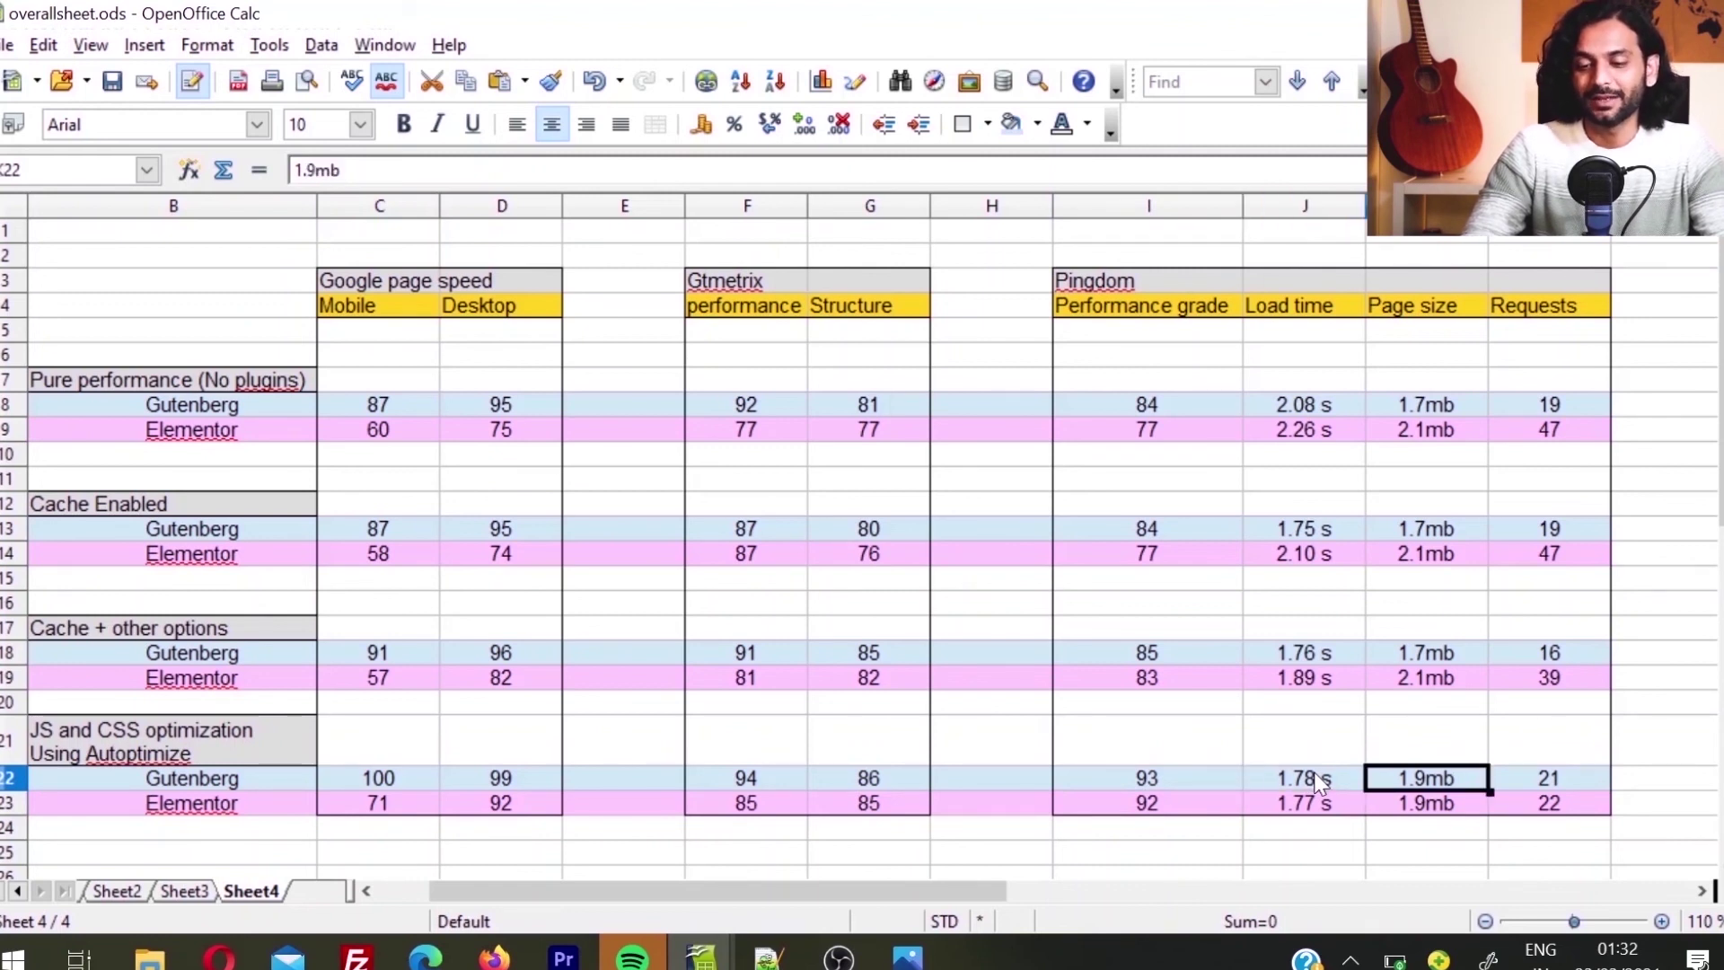
{"action": "key", "text": "Right"}
{"action": "key", "text": "Down"}
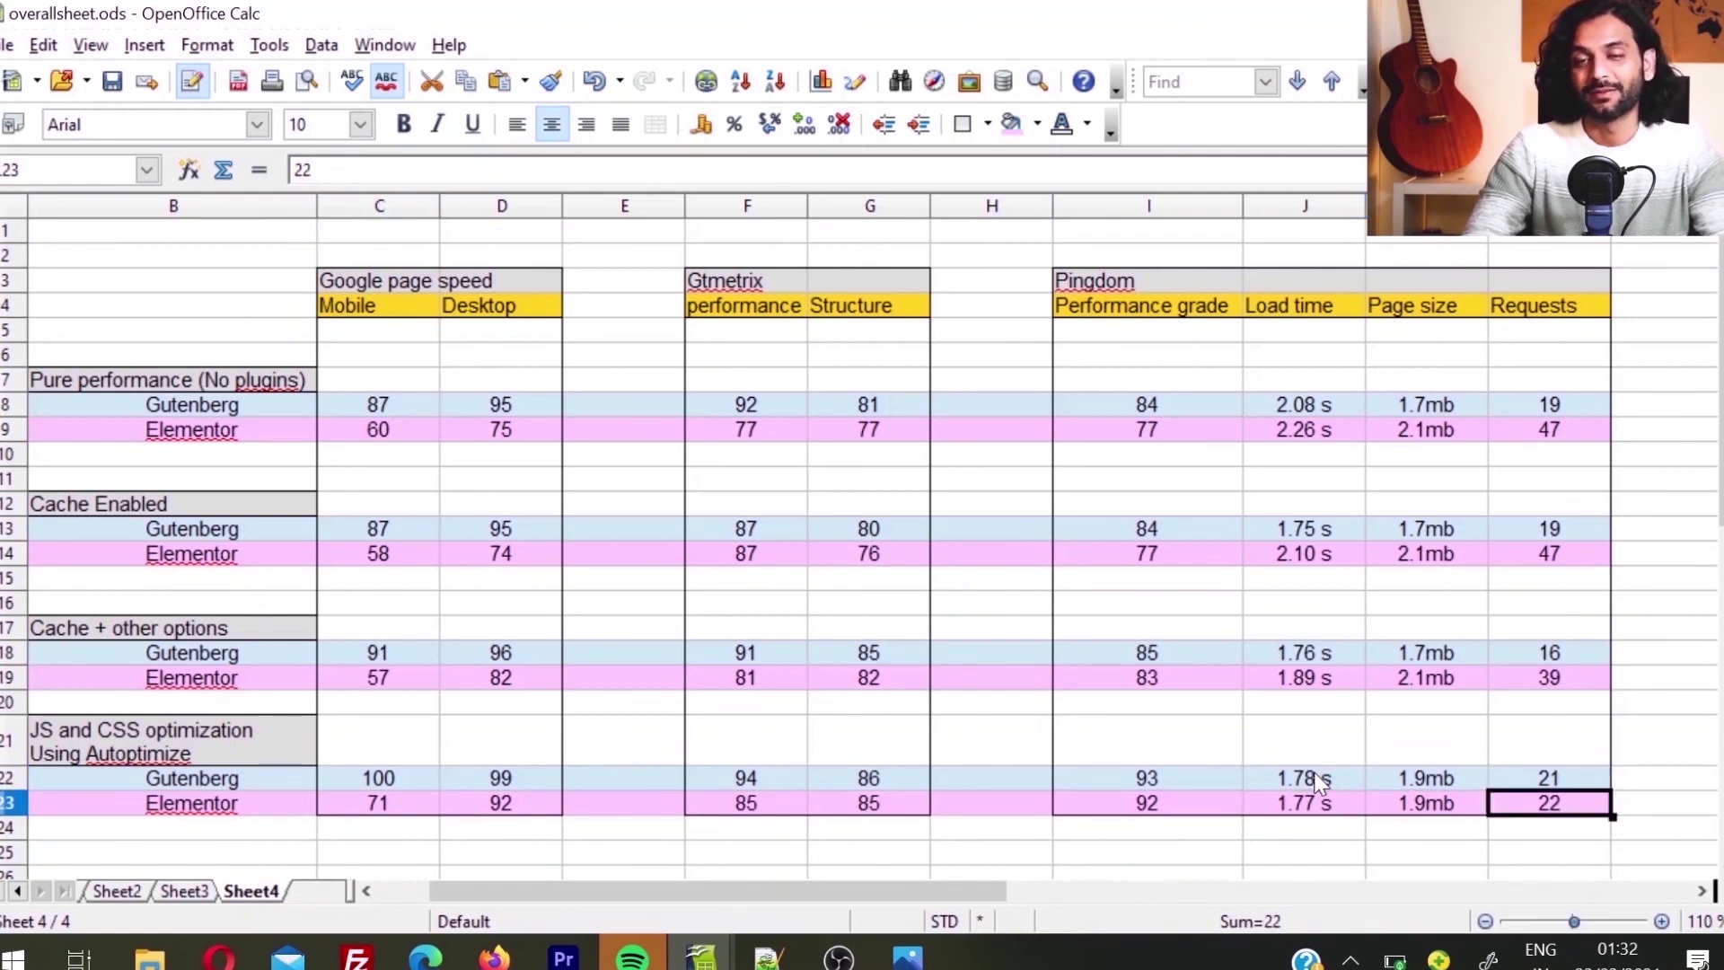